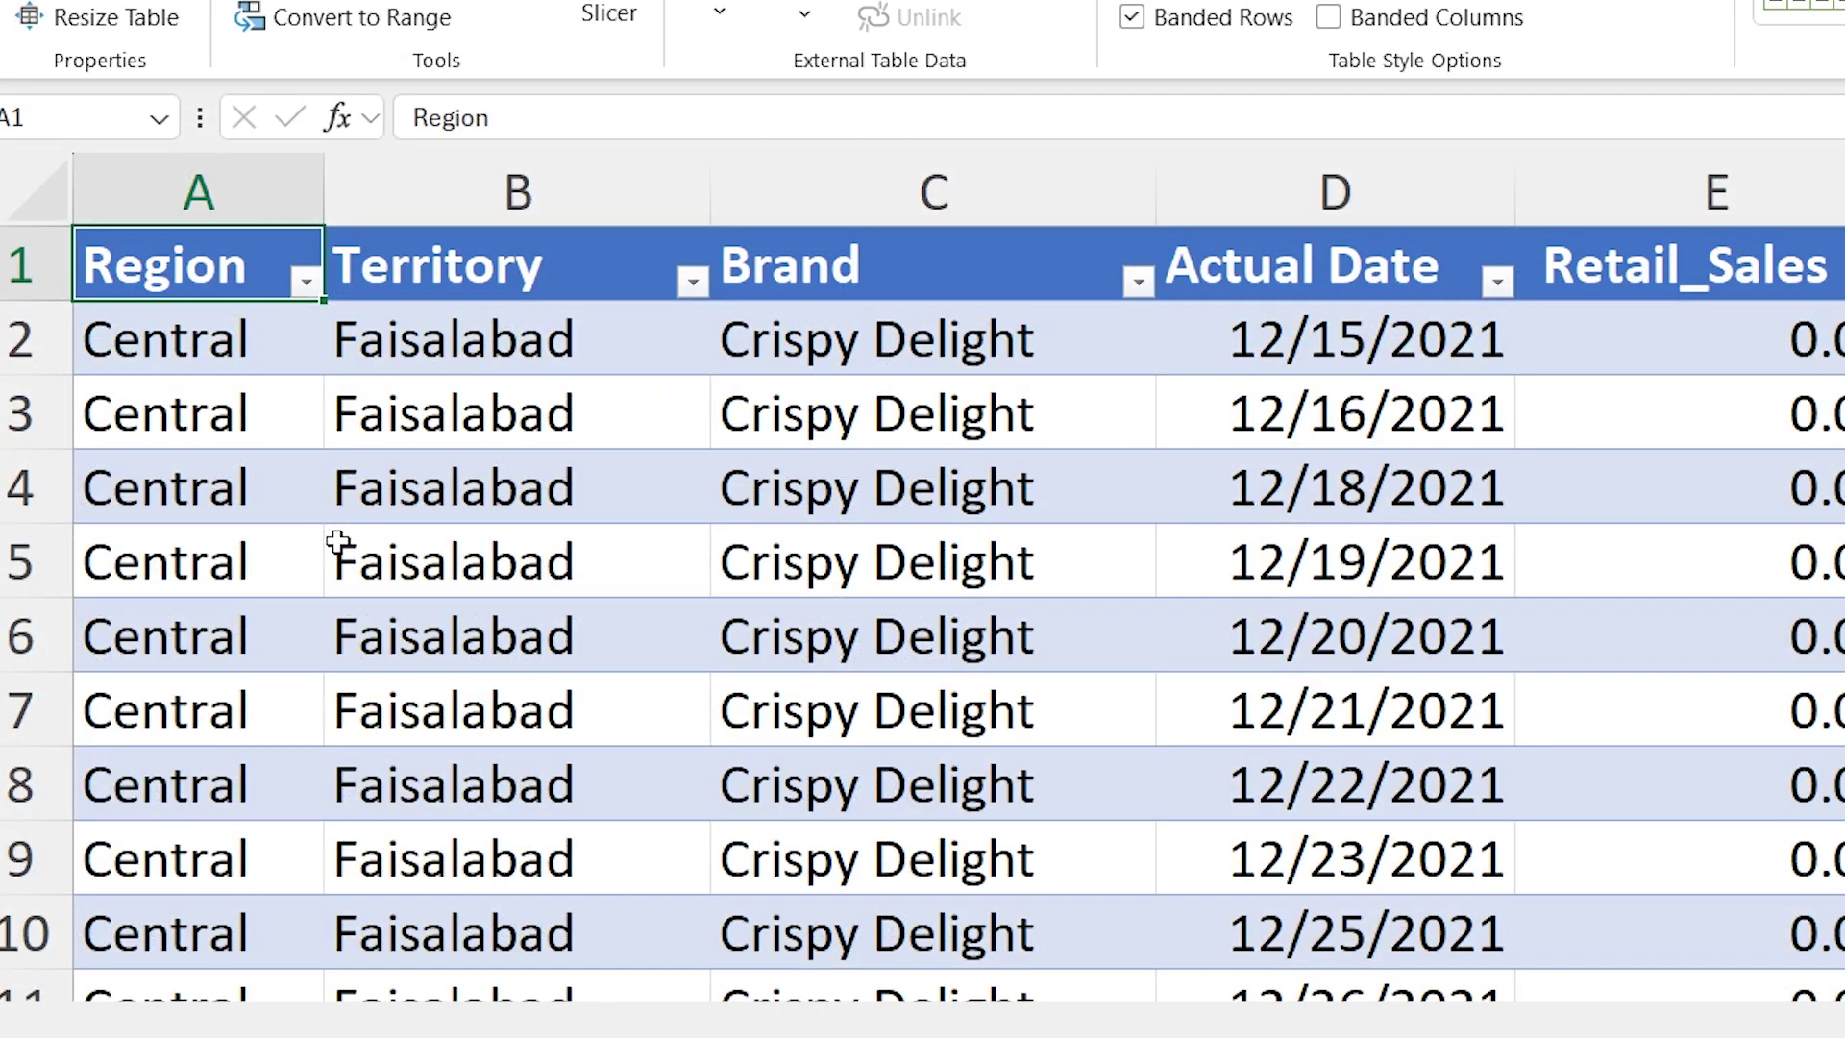
Step: Filter the SALES table's Region column to show only the Southern region
{"action": "key", "text": "alt+Down"}
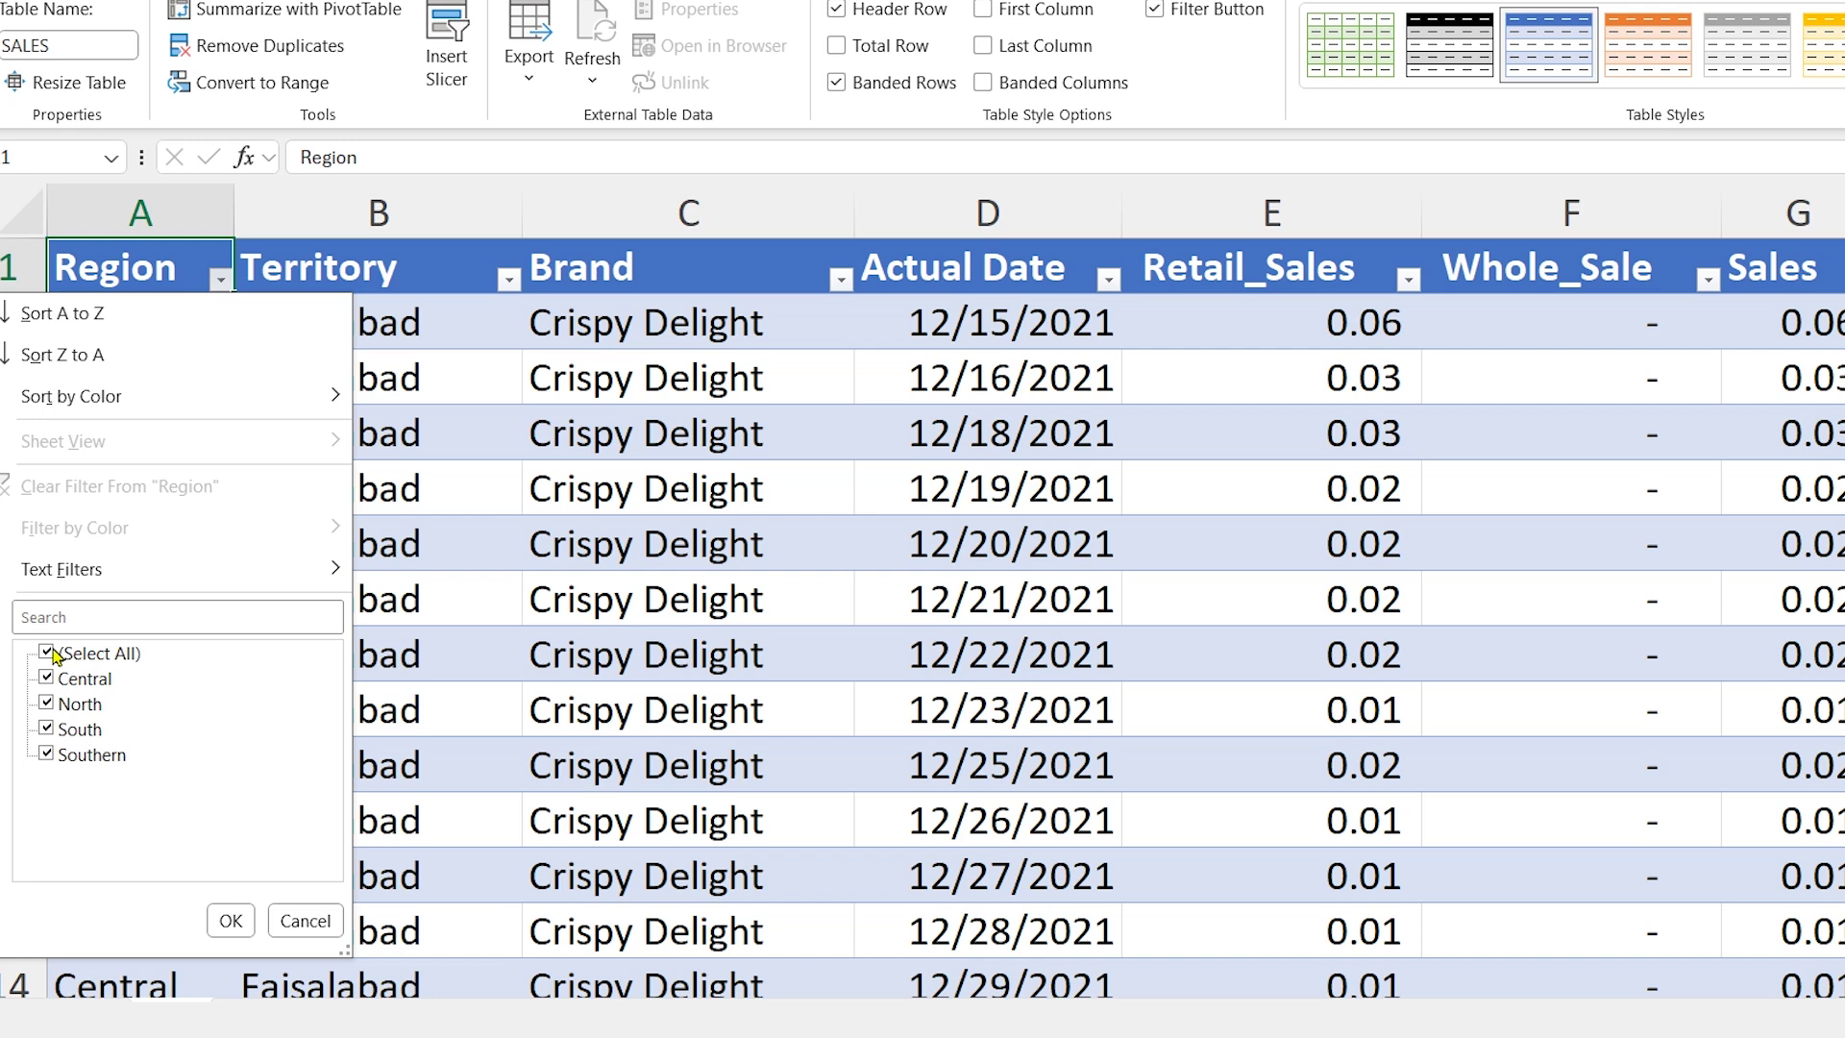
{"action": "left_click", "coordinate": [53, 655]}
{"action": "left_click", "coordinate": [47, 752]}
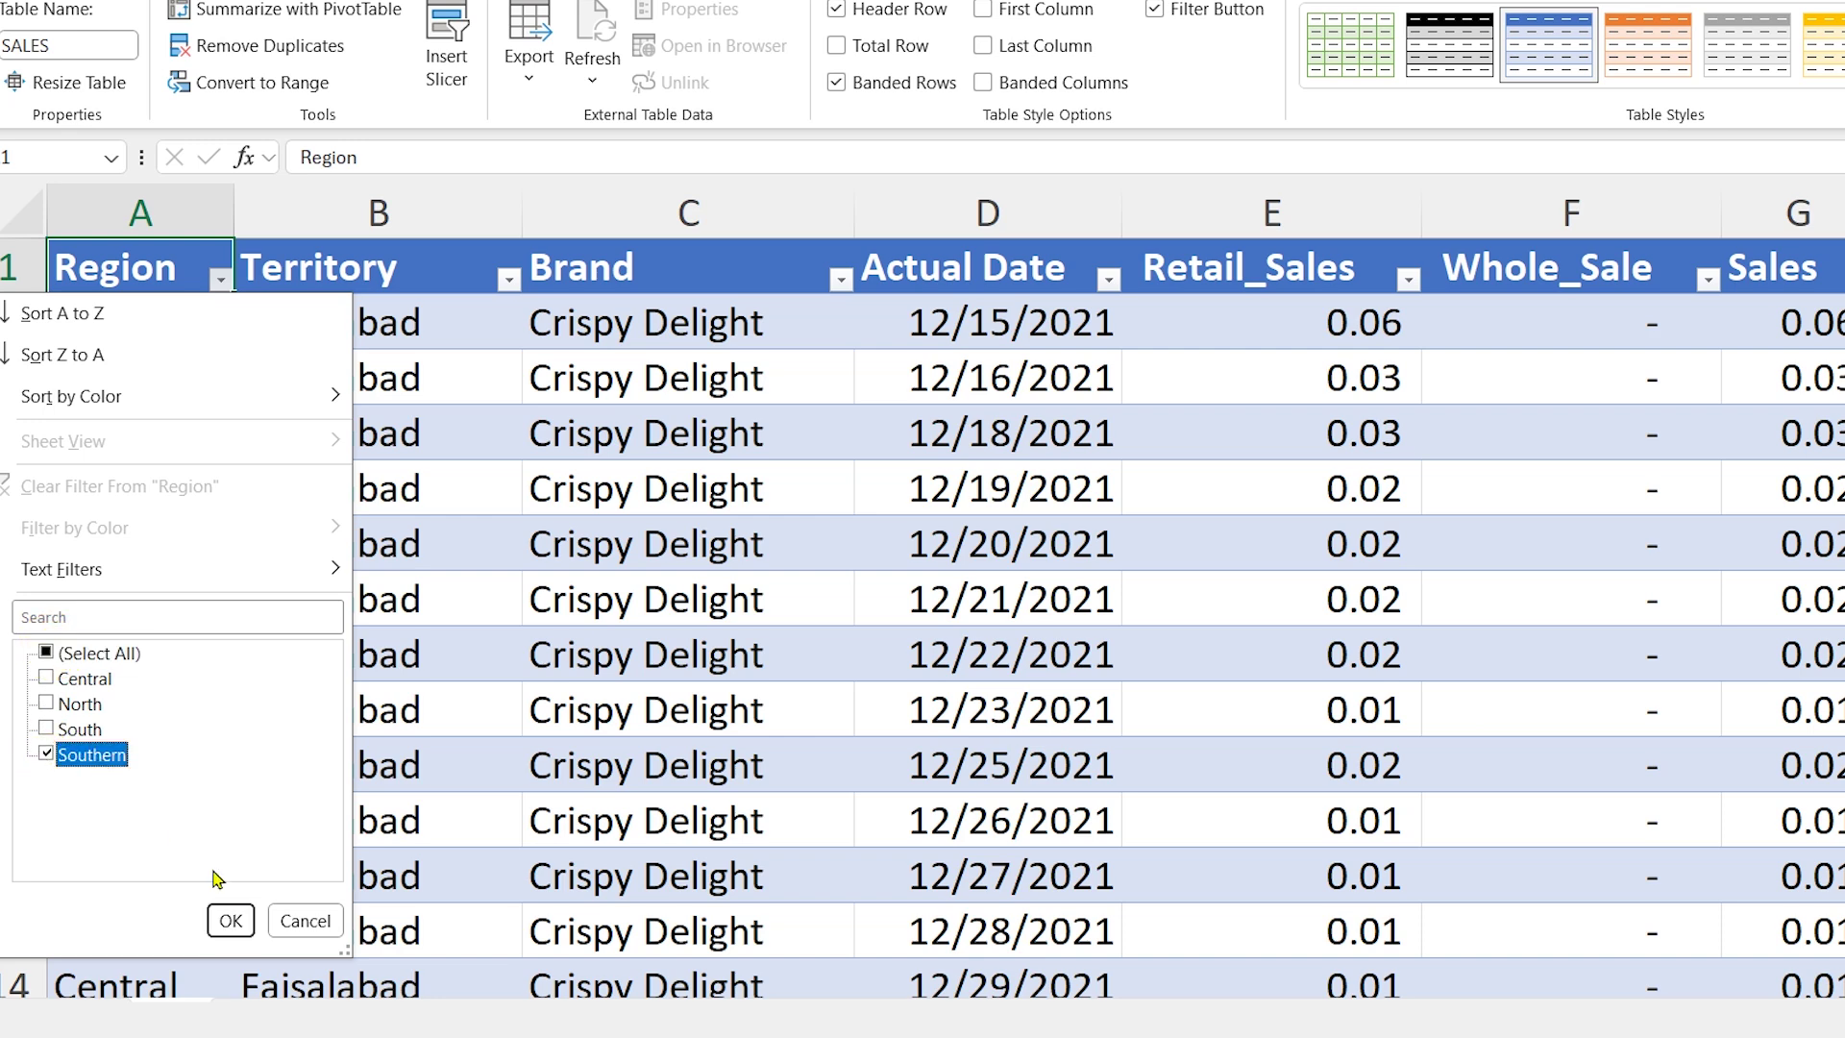
{"action": "left_click", "coordinate": [231, 921]}
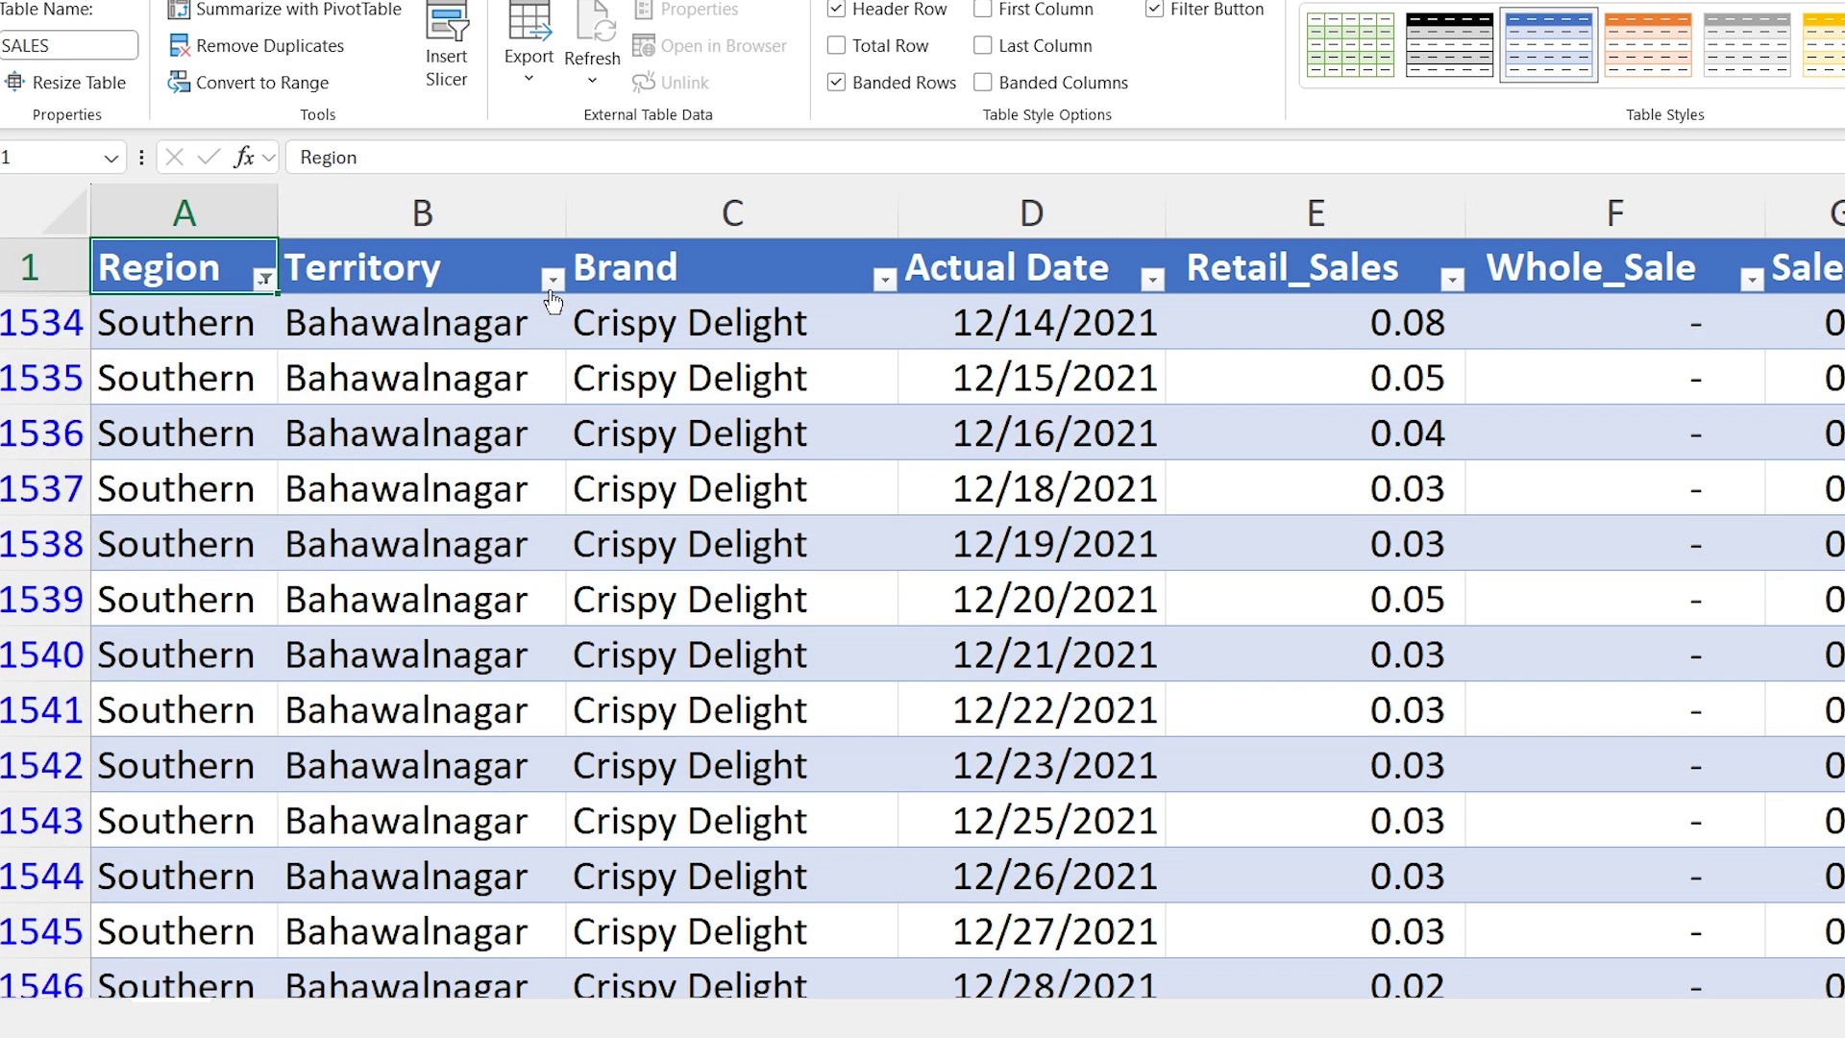
{"action": "left_click", "coordinate": [553, 279]}
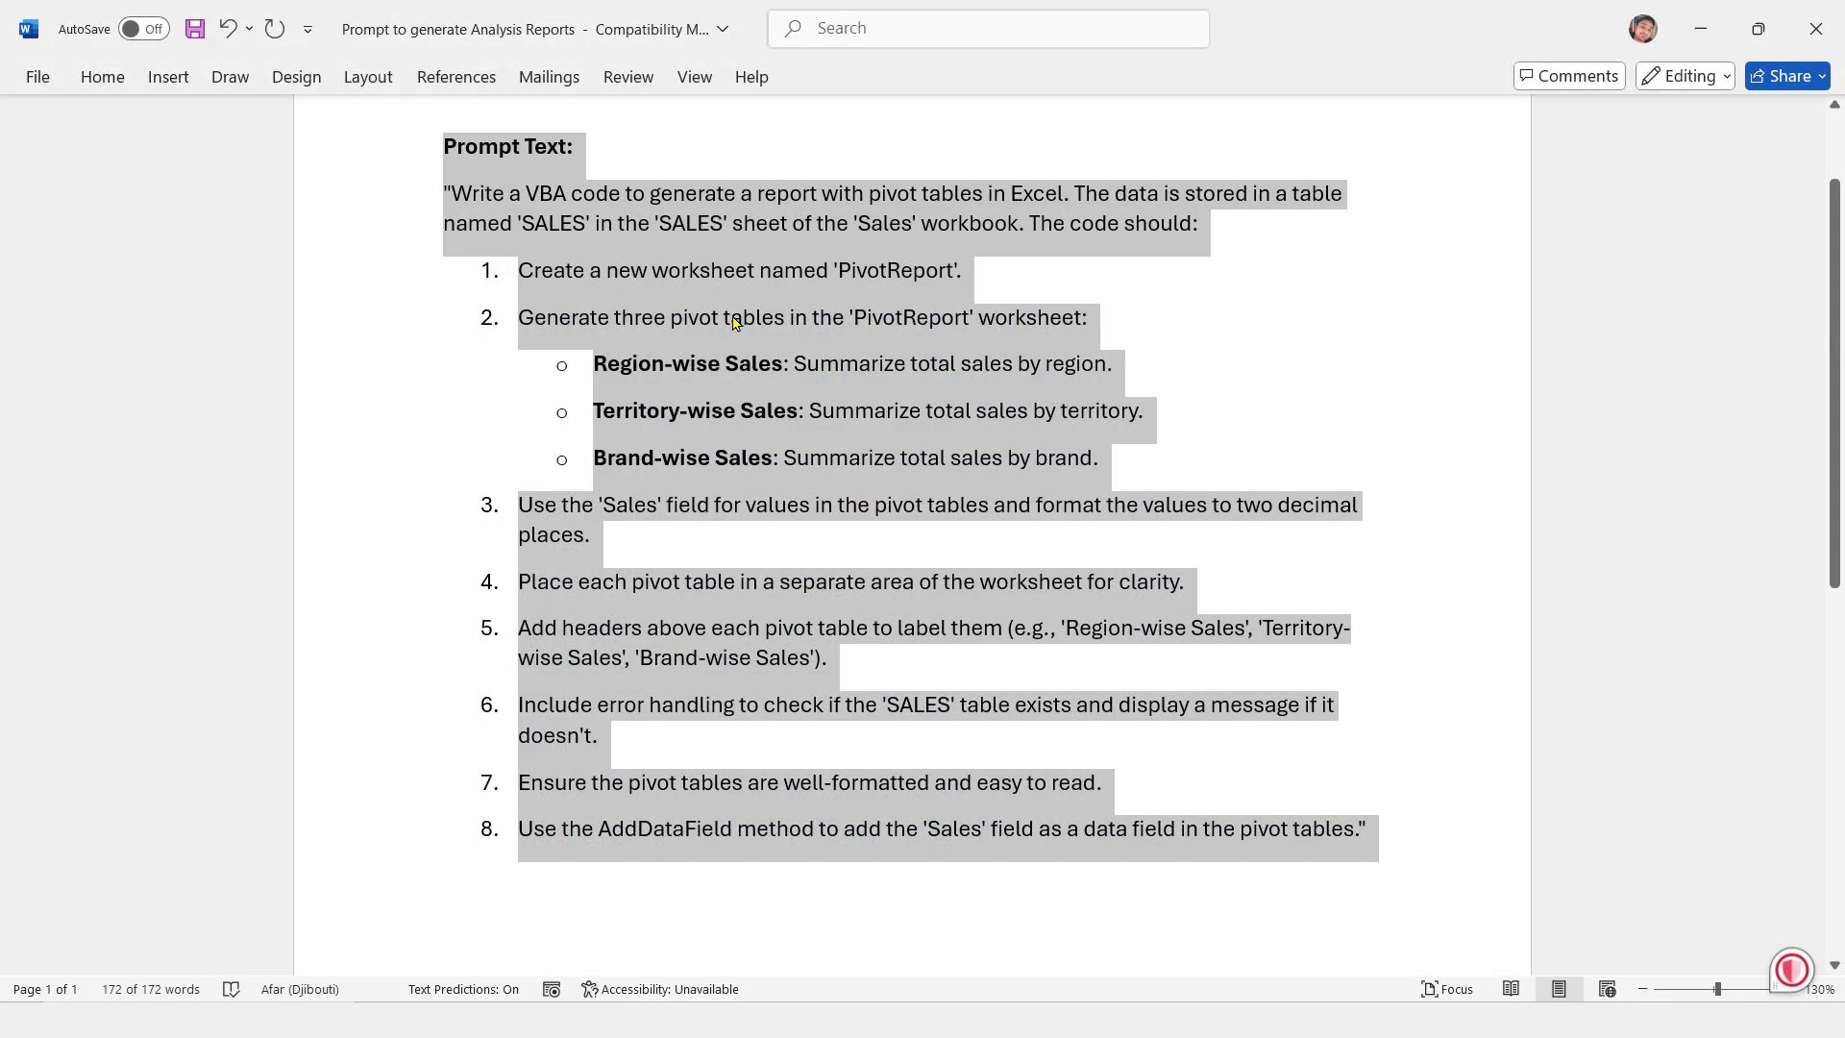
Step: Send the Word prompt for PivotReport VBA code to DeepSeek and copy the generated code
{"action": "right_click", "coordinate": [735, 323]}
{"action": "left_click", "coordinate": [868, 453]}
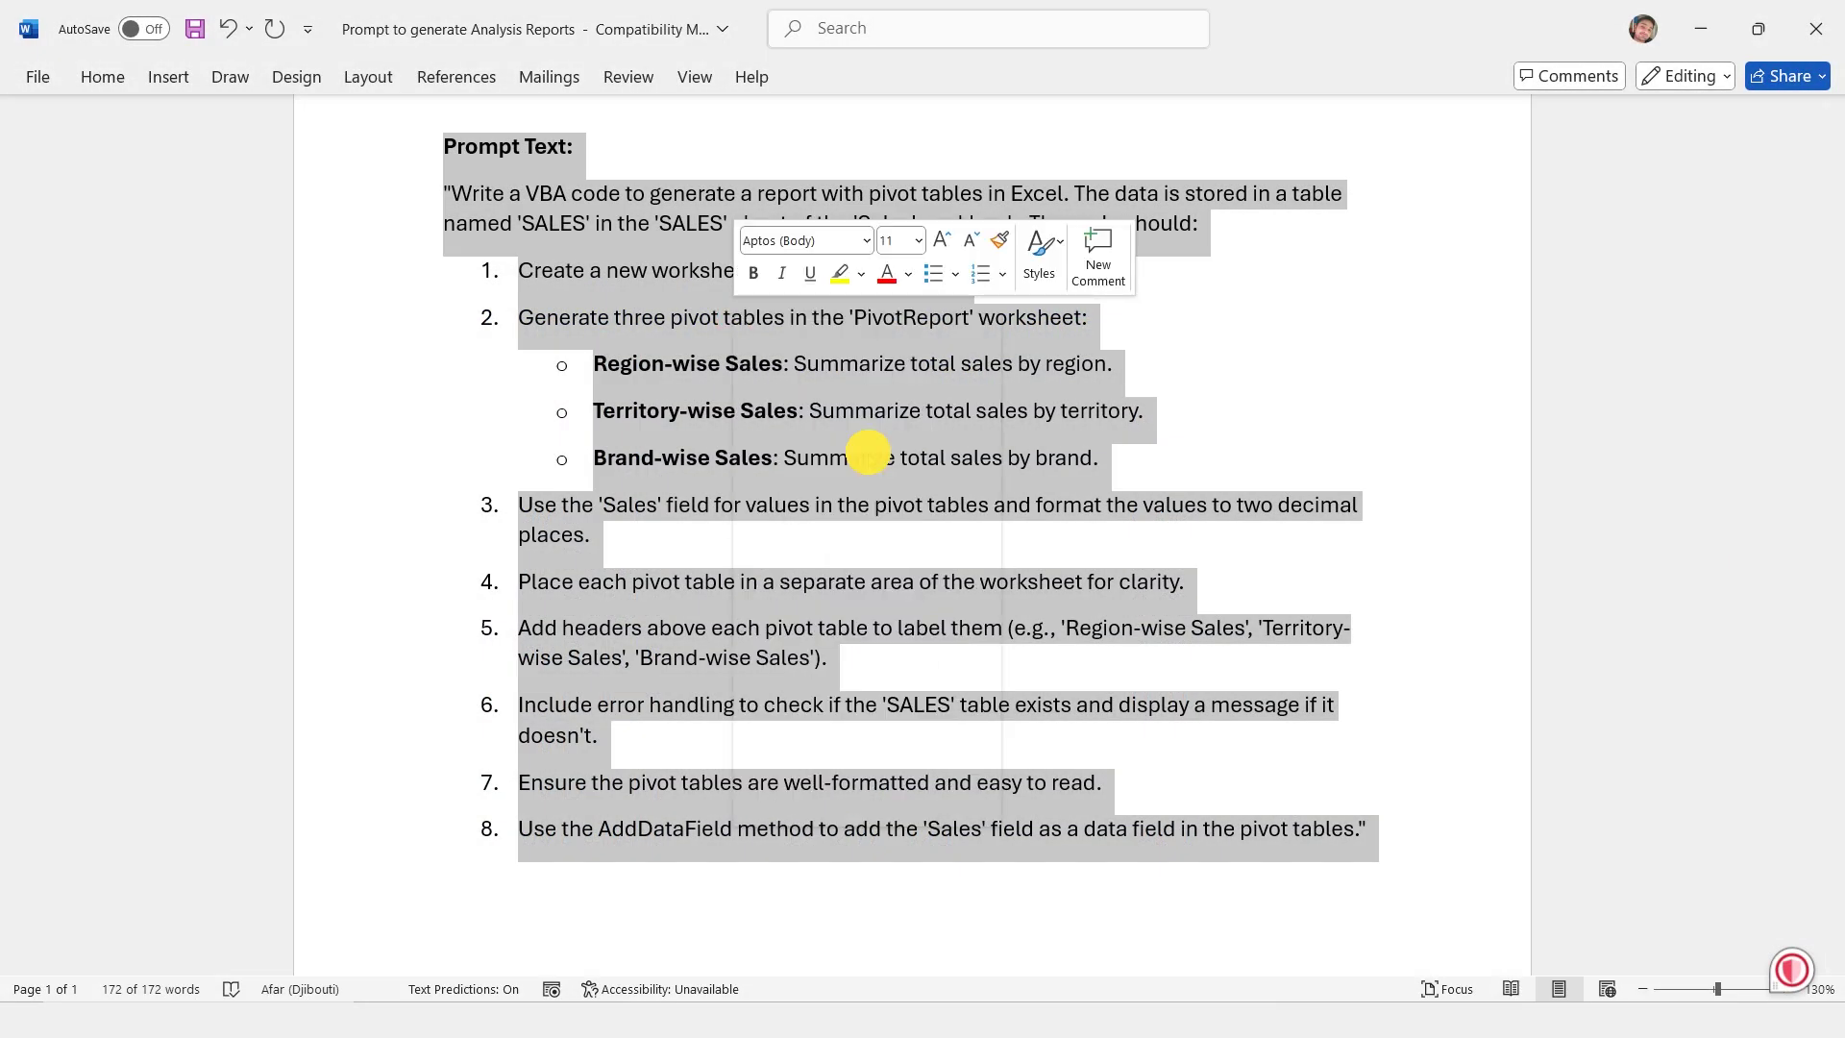
{"action": "right_click", "coordinate": [729, 519]}
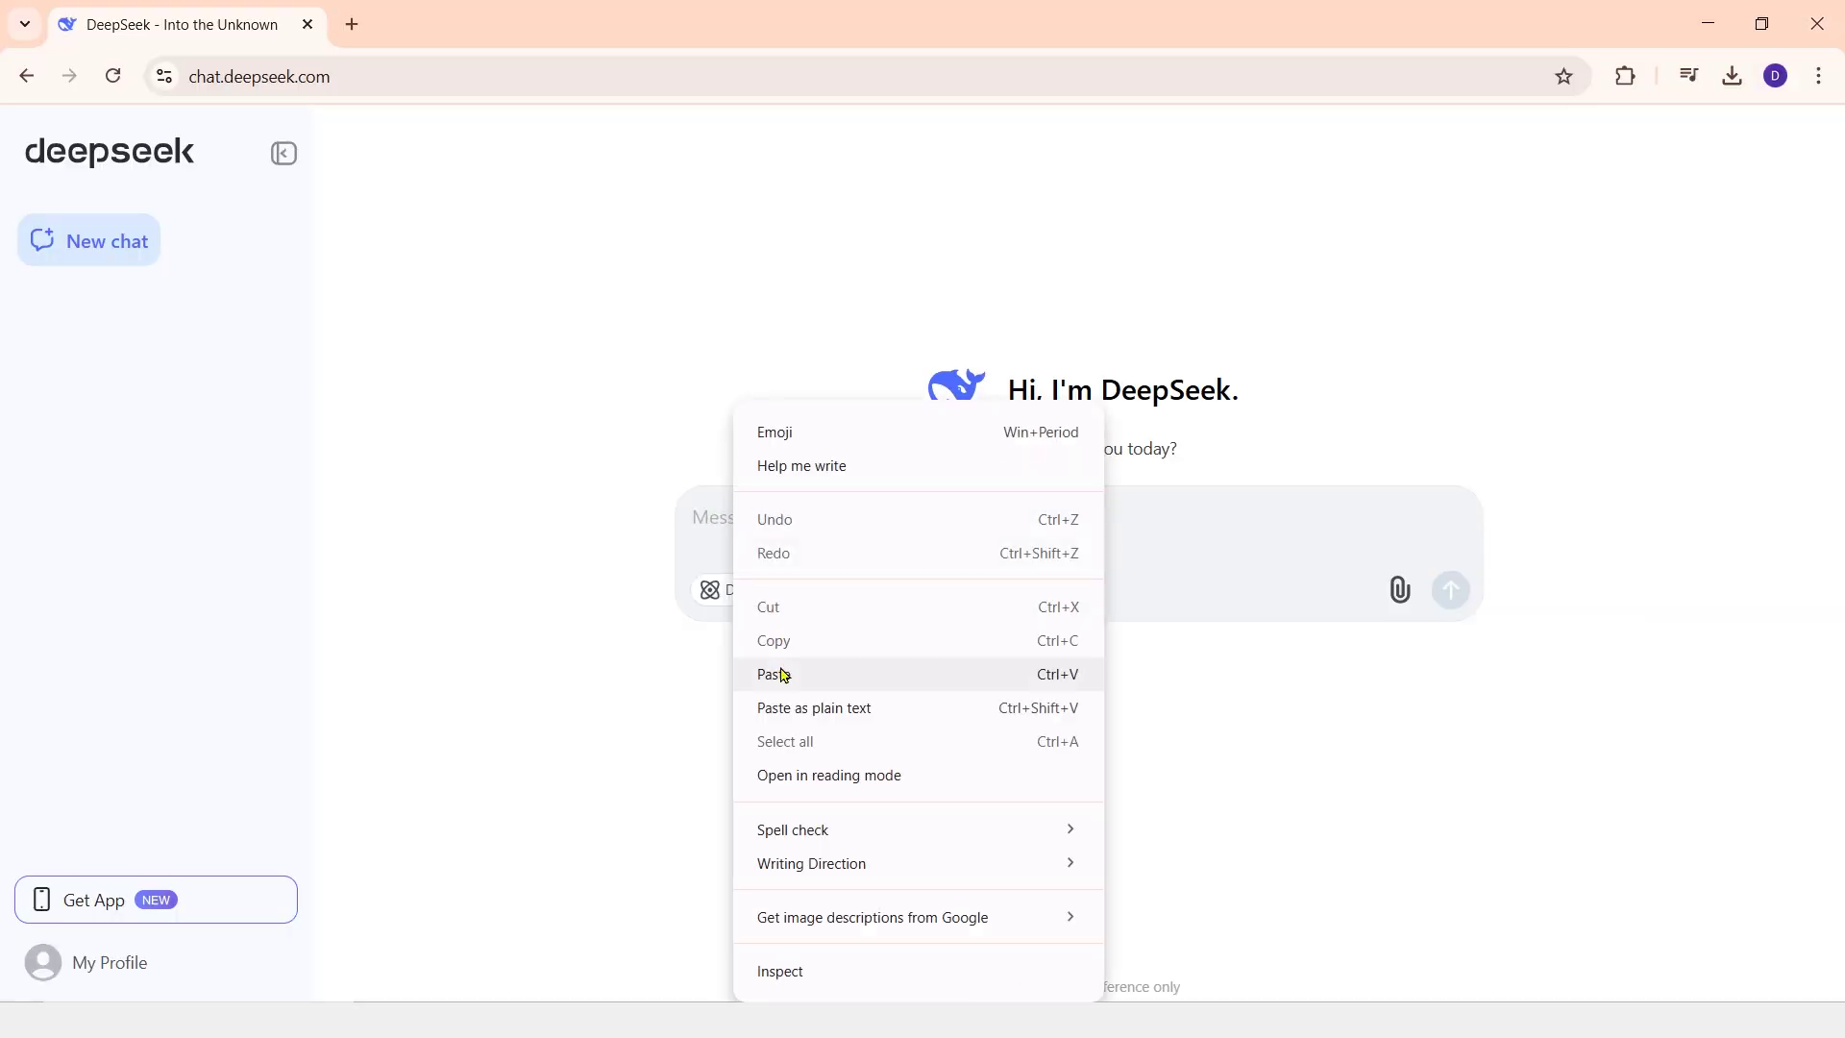
{"action": "left_click", "coordinate": [776, 670]}
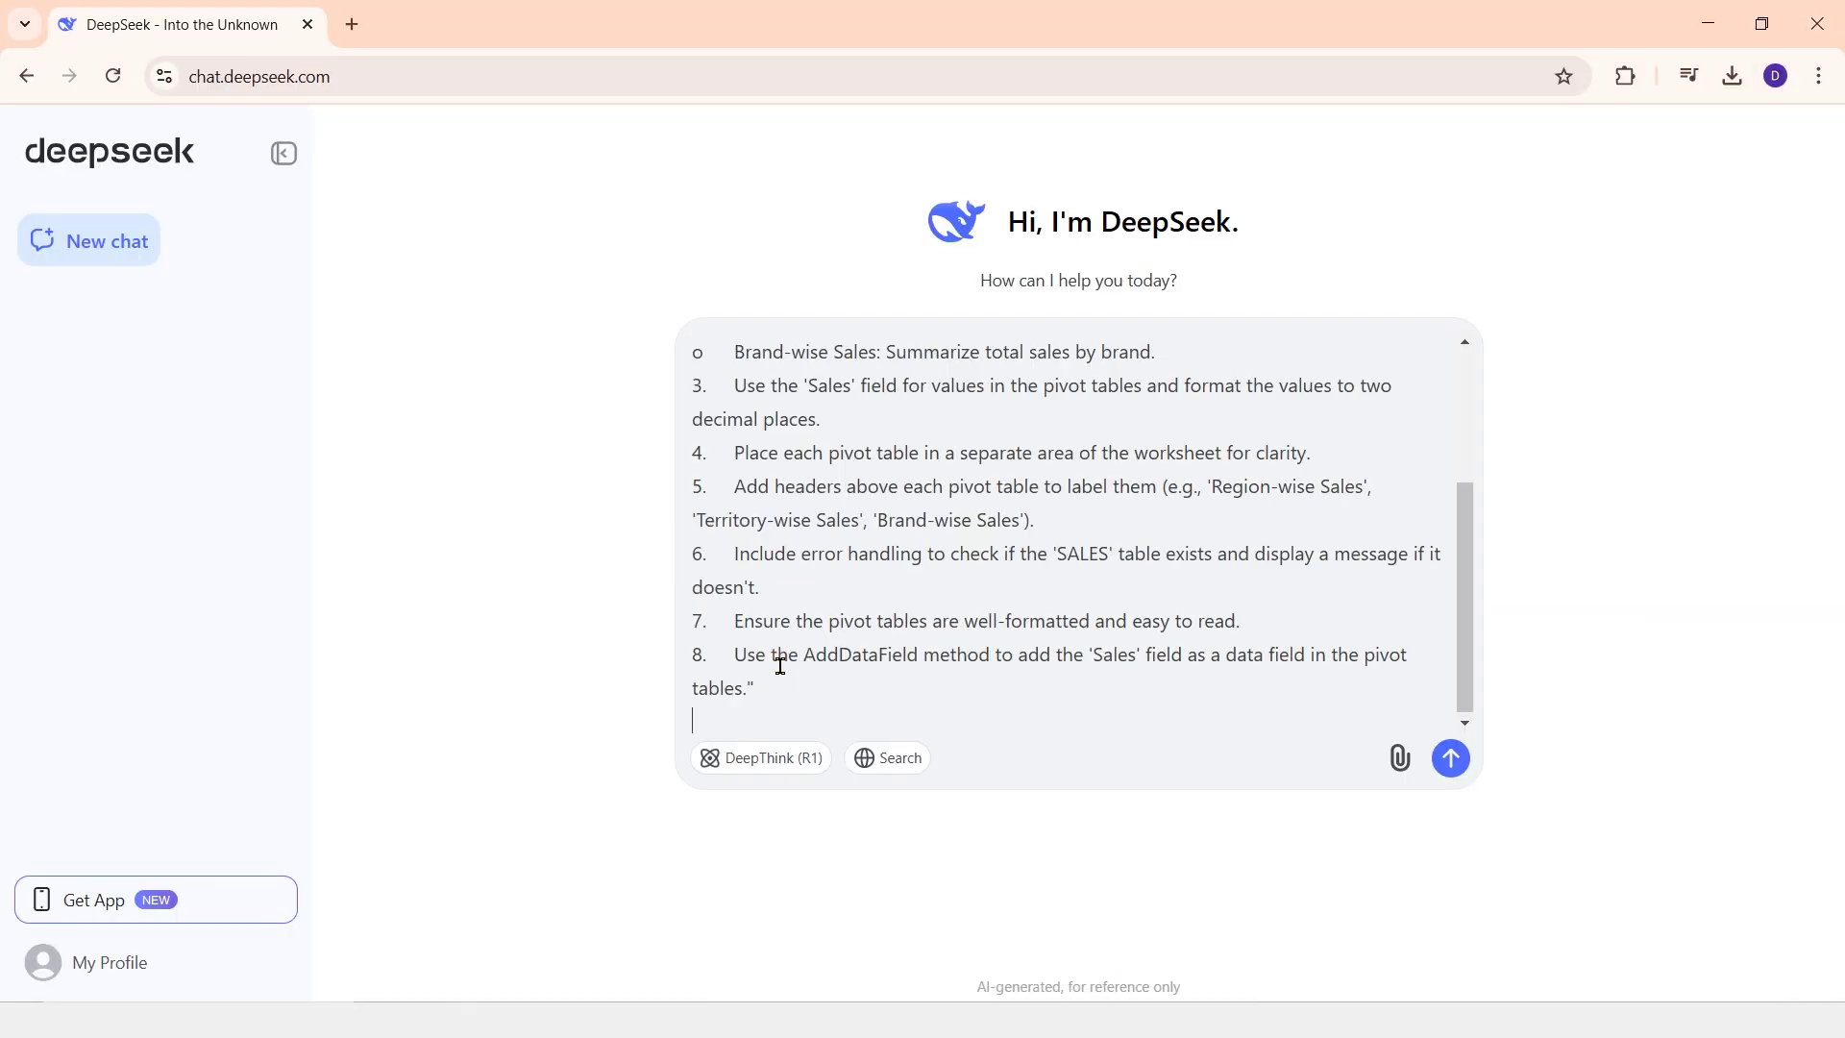
{"action": "key", "text": "Return"}
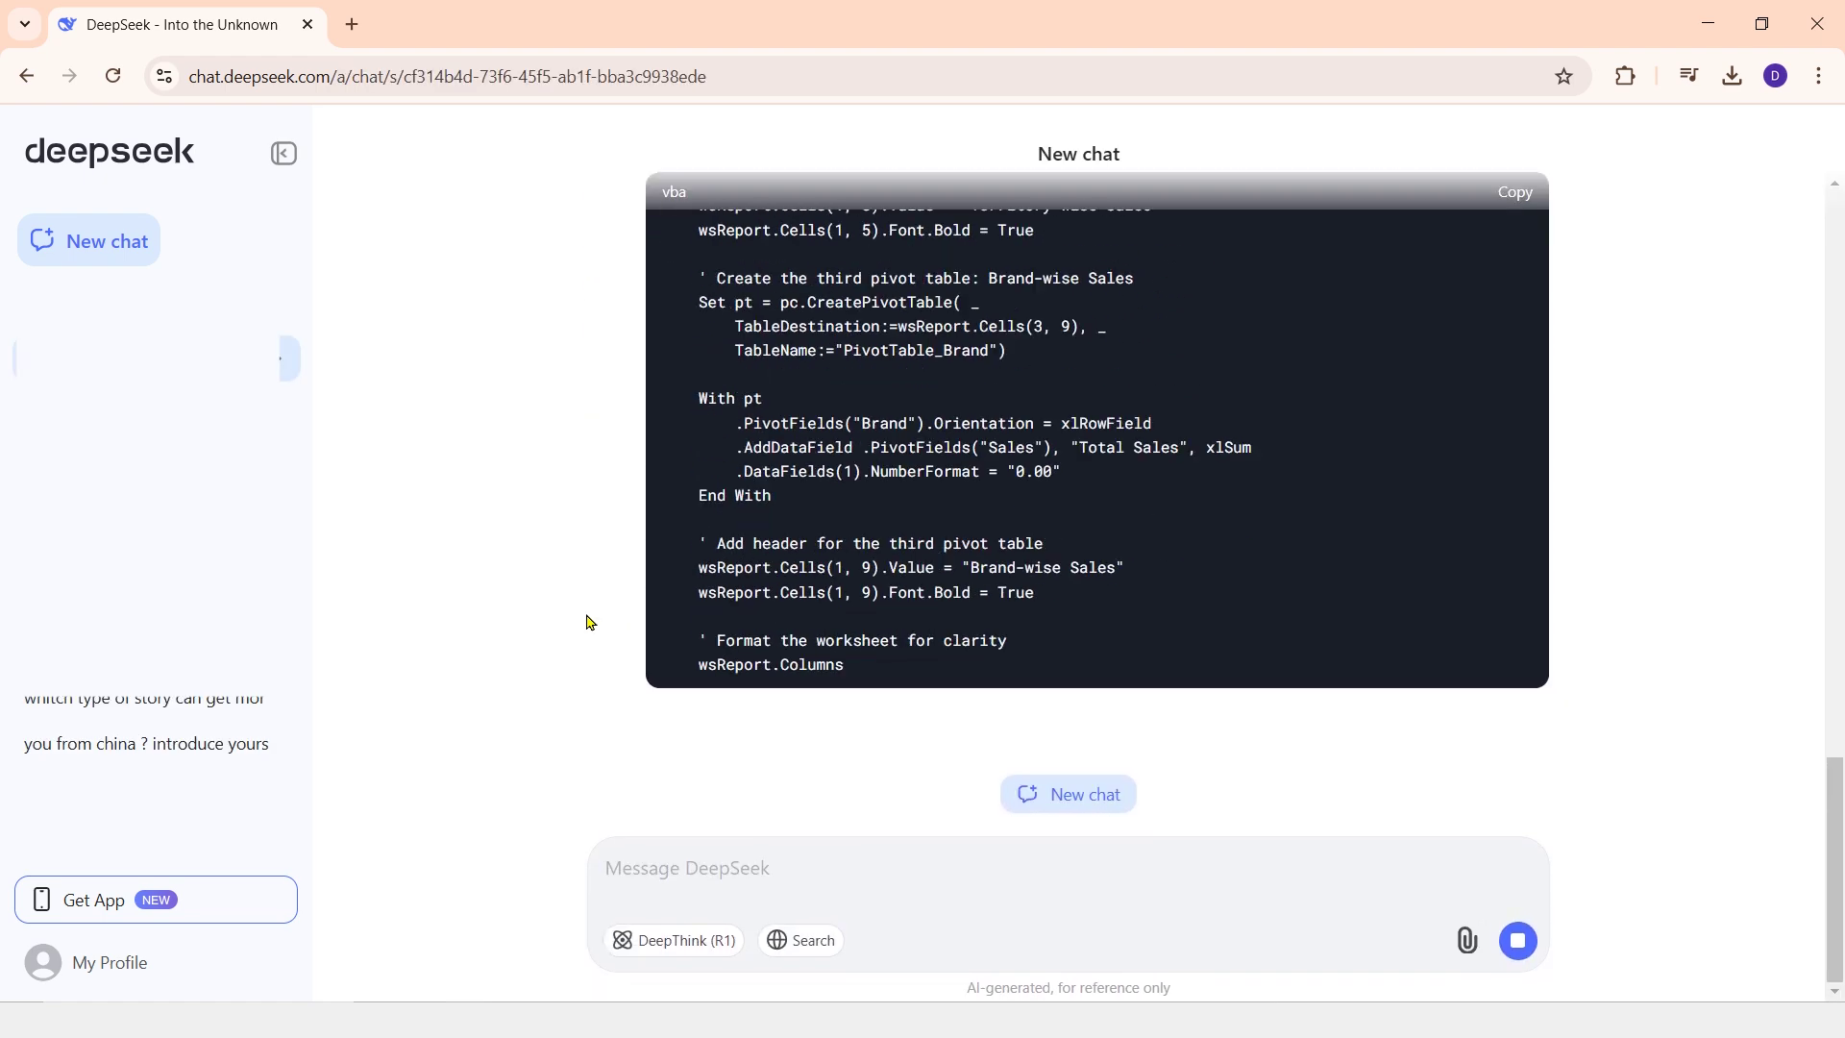
{"action": "scroll", "coordinate": [1105, 481], "scroll_direction": "up", "scroll_amount": 15}
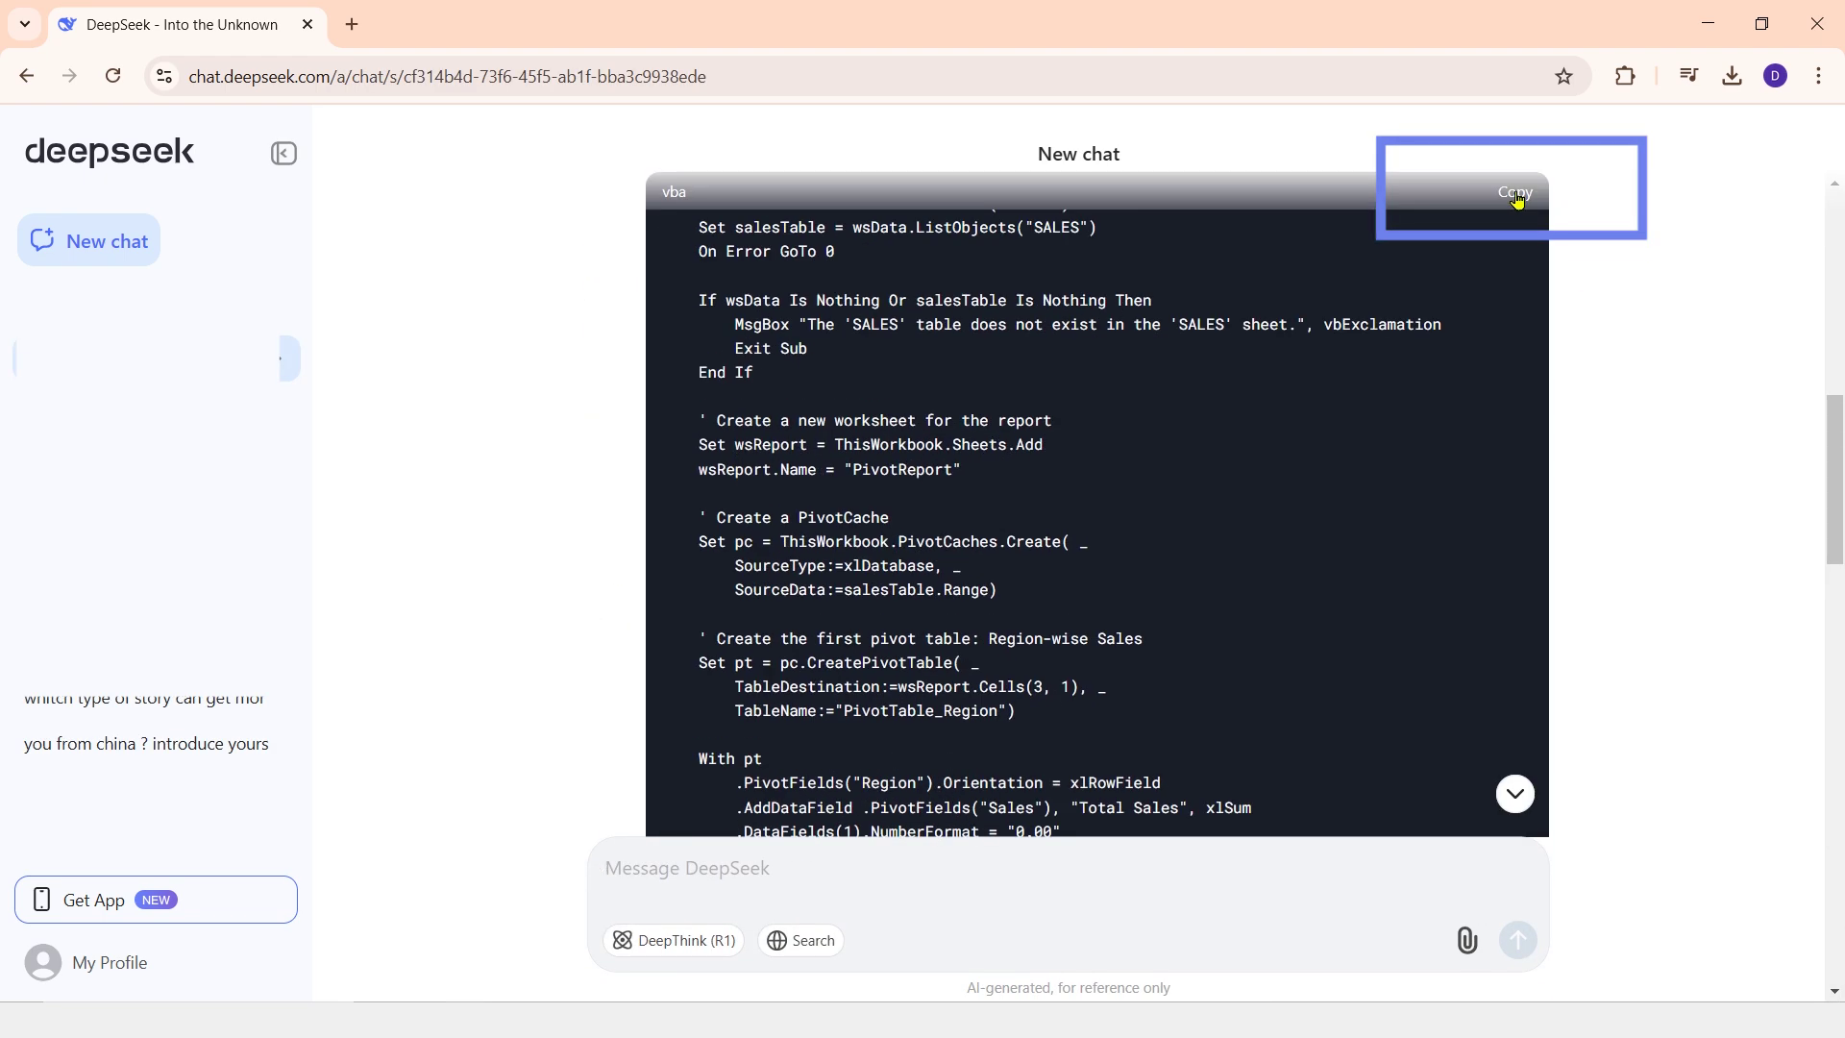
{"action": "left_click", "coordinate": [1516, 195]}
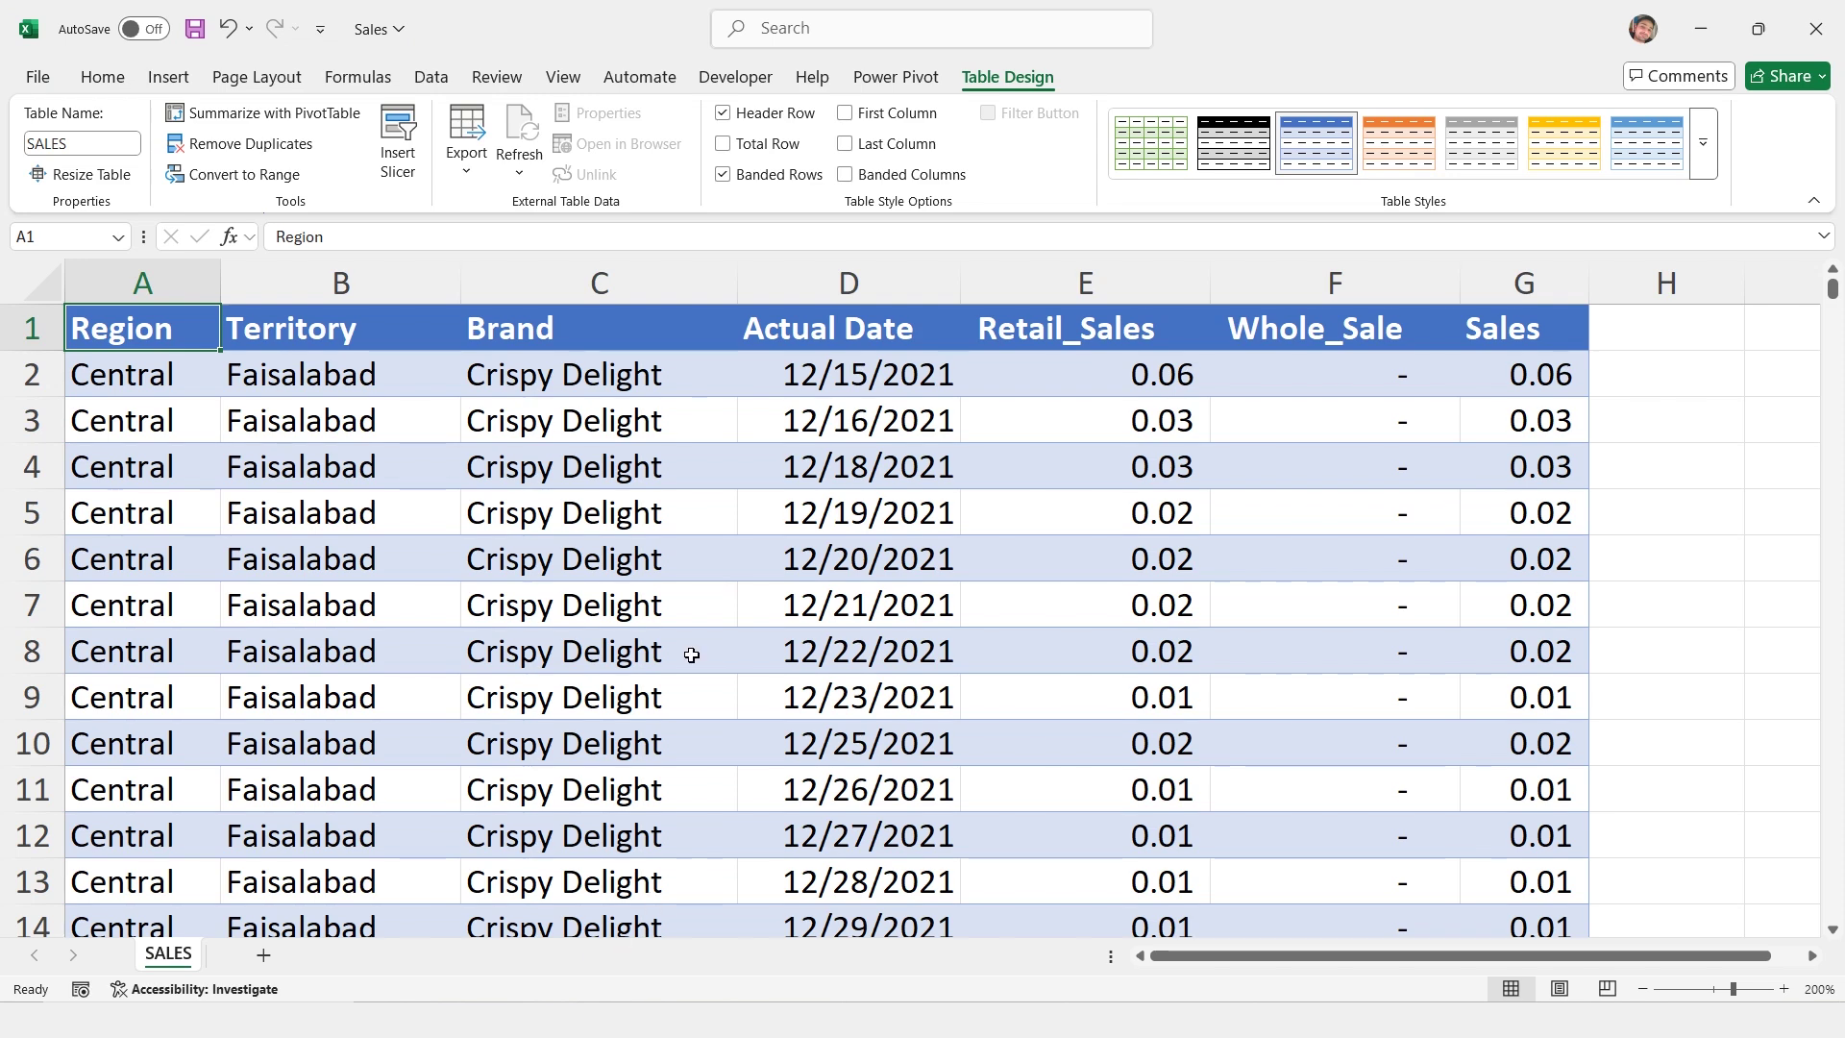
Step: Paste the copied GeneratePivotReport code into a new Module1, then close the VBA editor
{"action": "left_click", "coordinate": [647, 377]}
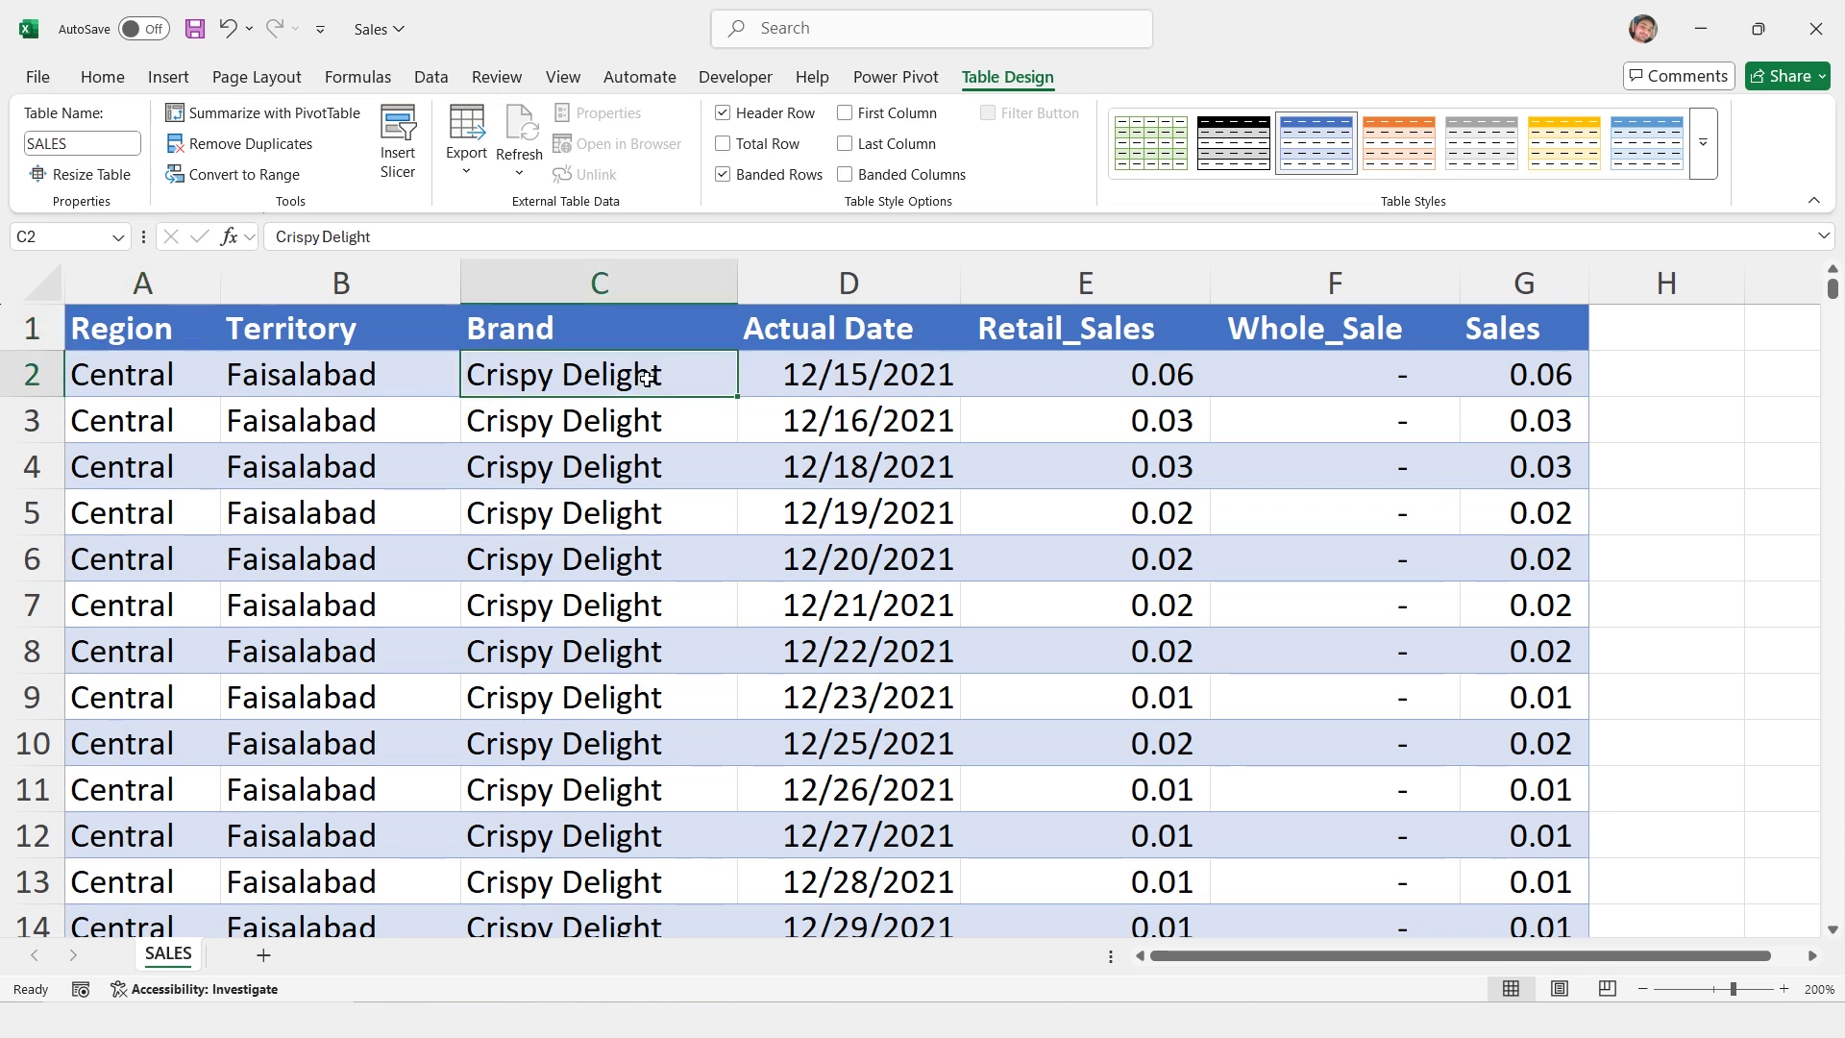
{"action": "key", "text": "alt+F11"}
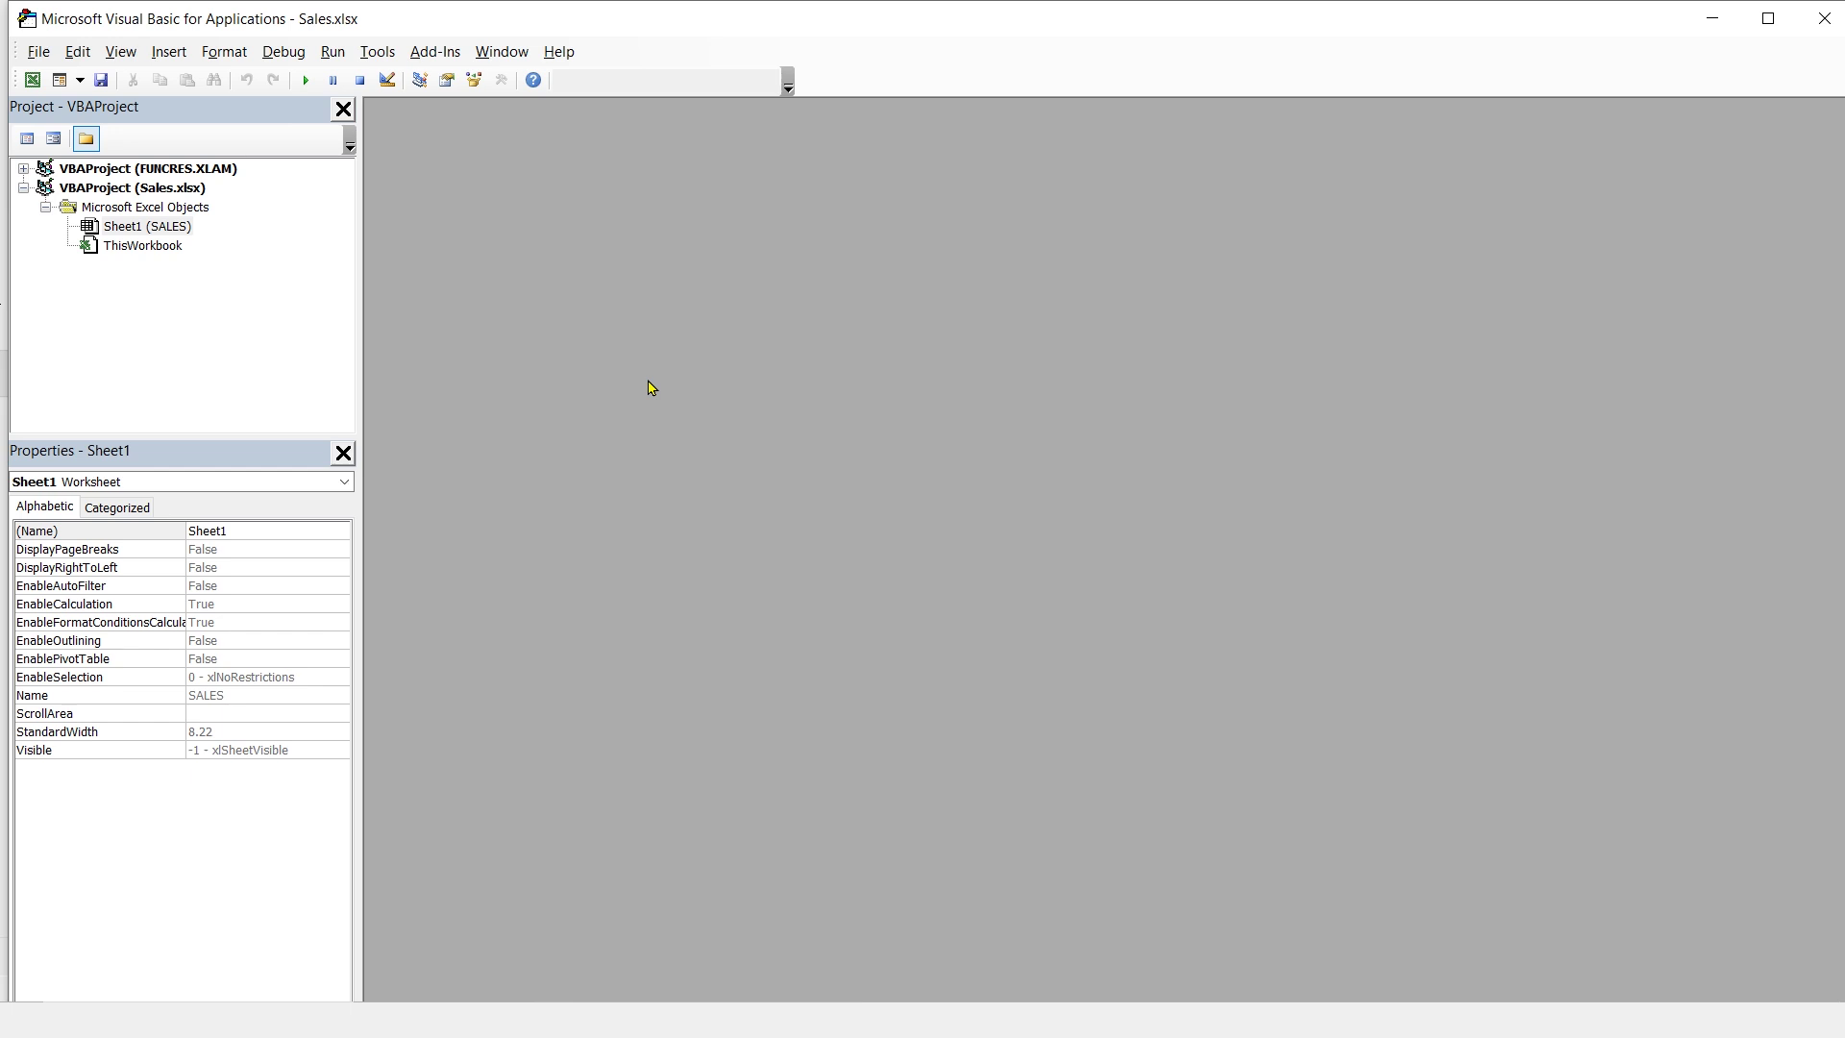
{"action": "left_click", "coordinate": [170, 51]}
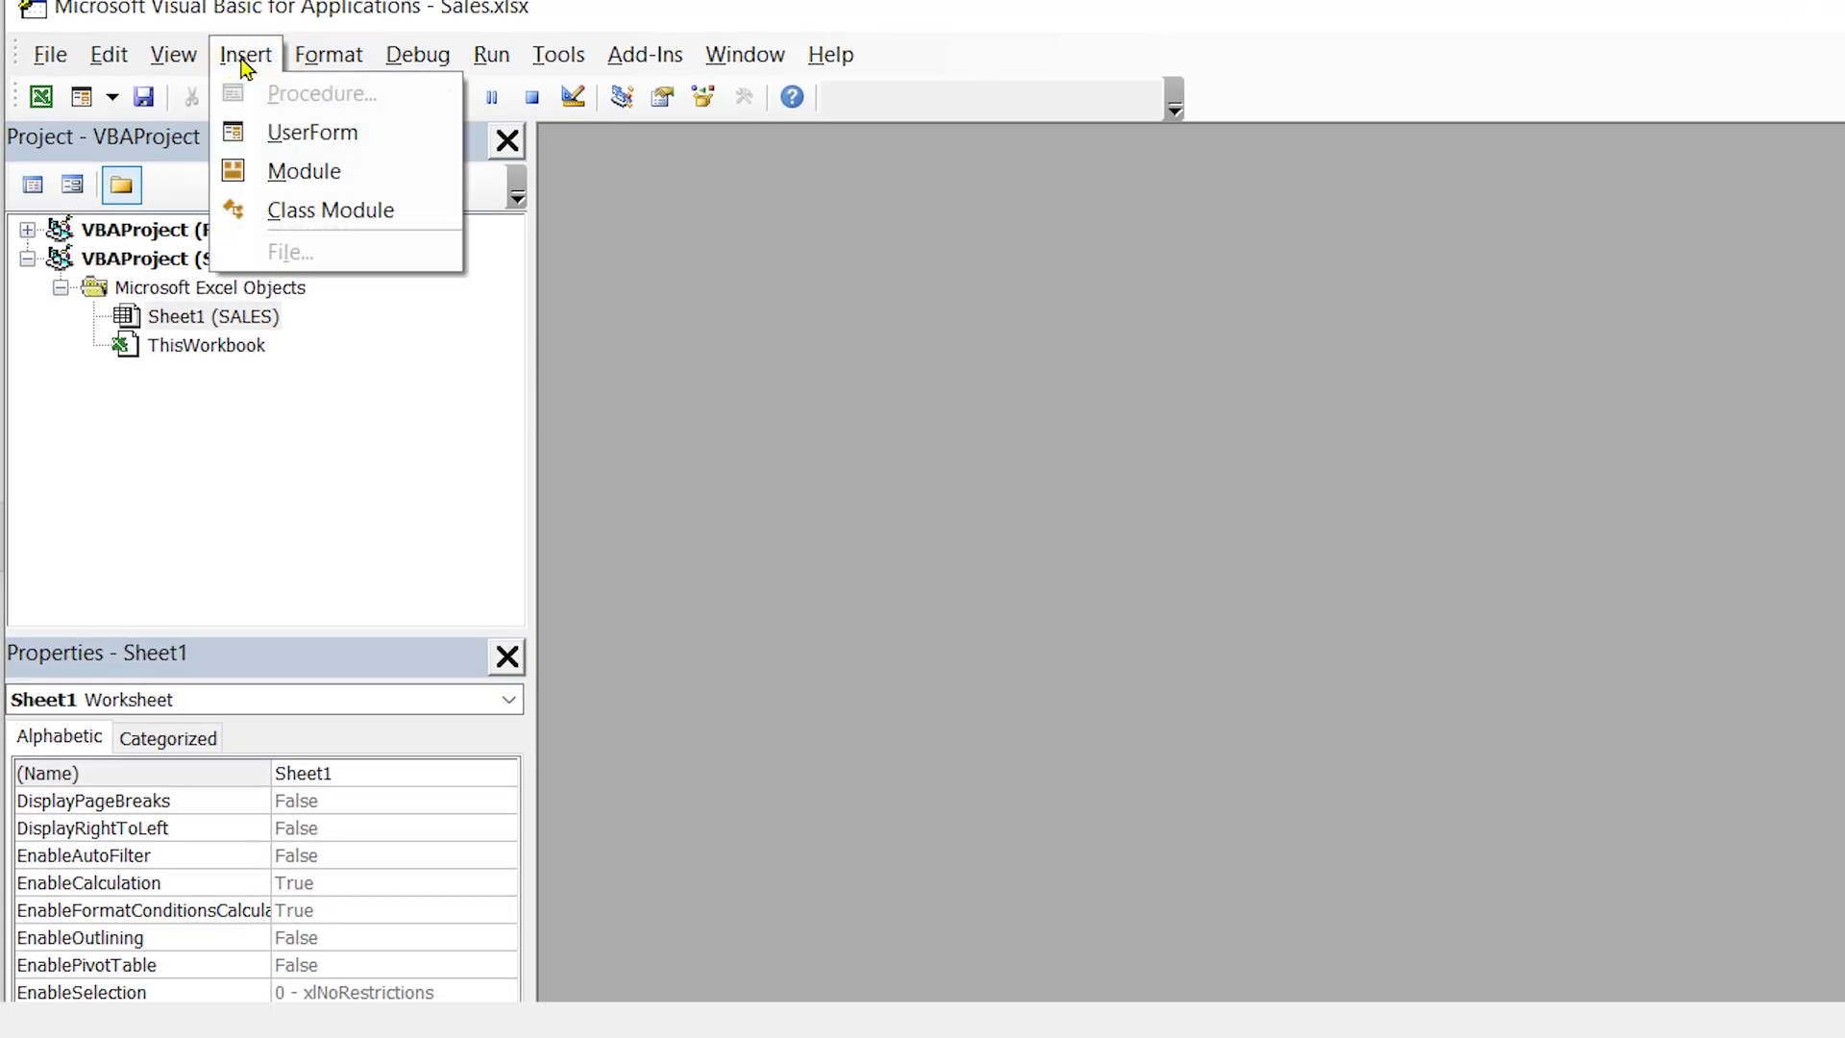
{"action": "left_click", "coordinate": [334, 176]}
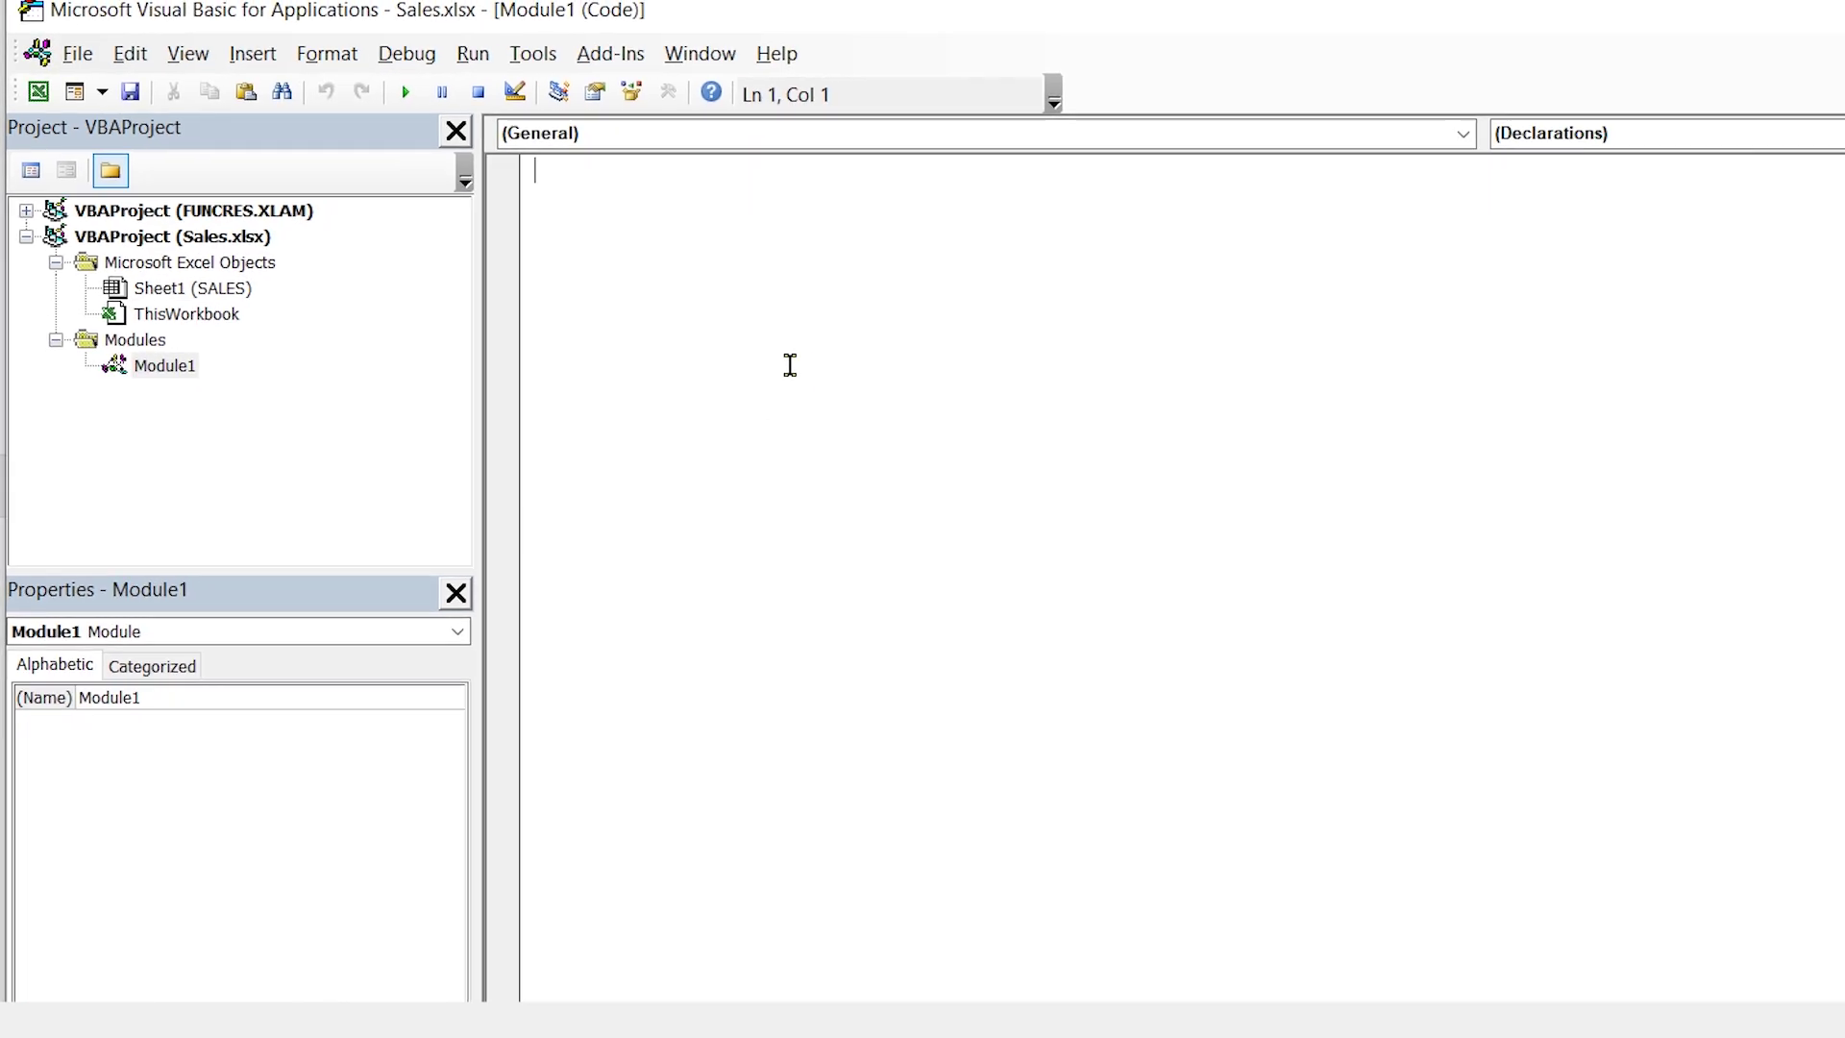
{"action": "key", "text": "ctrl+v"}
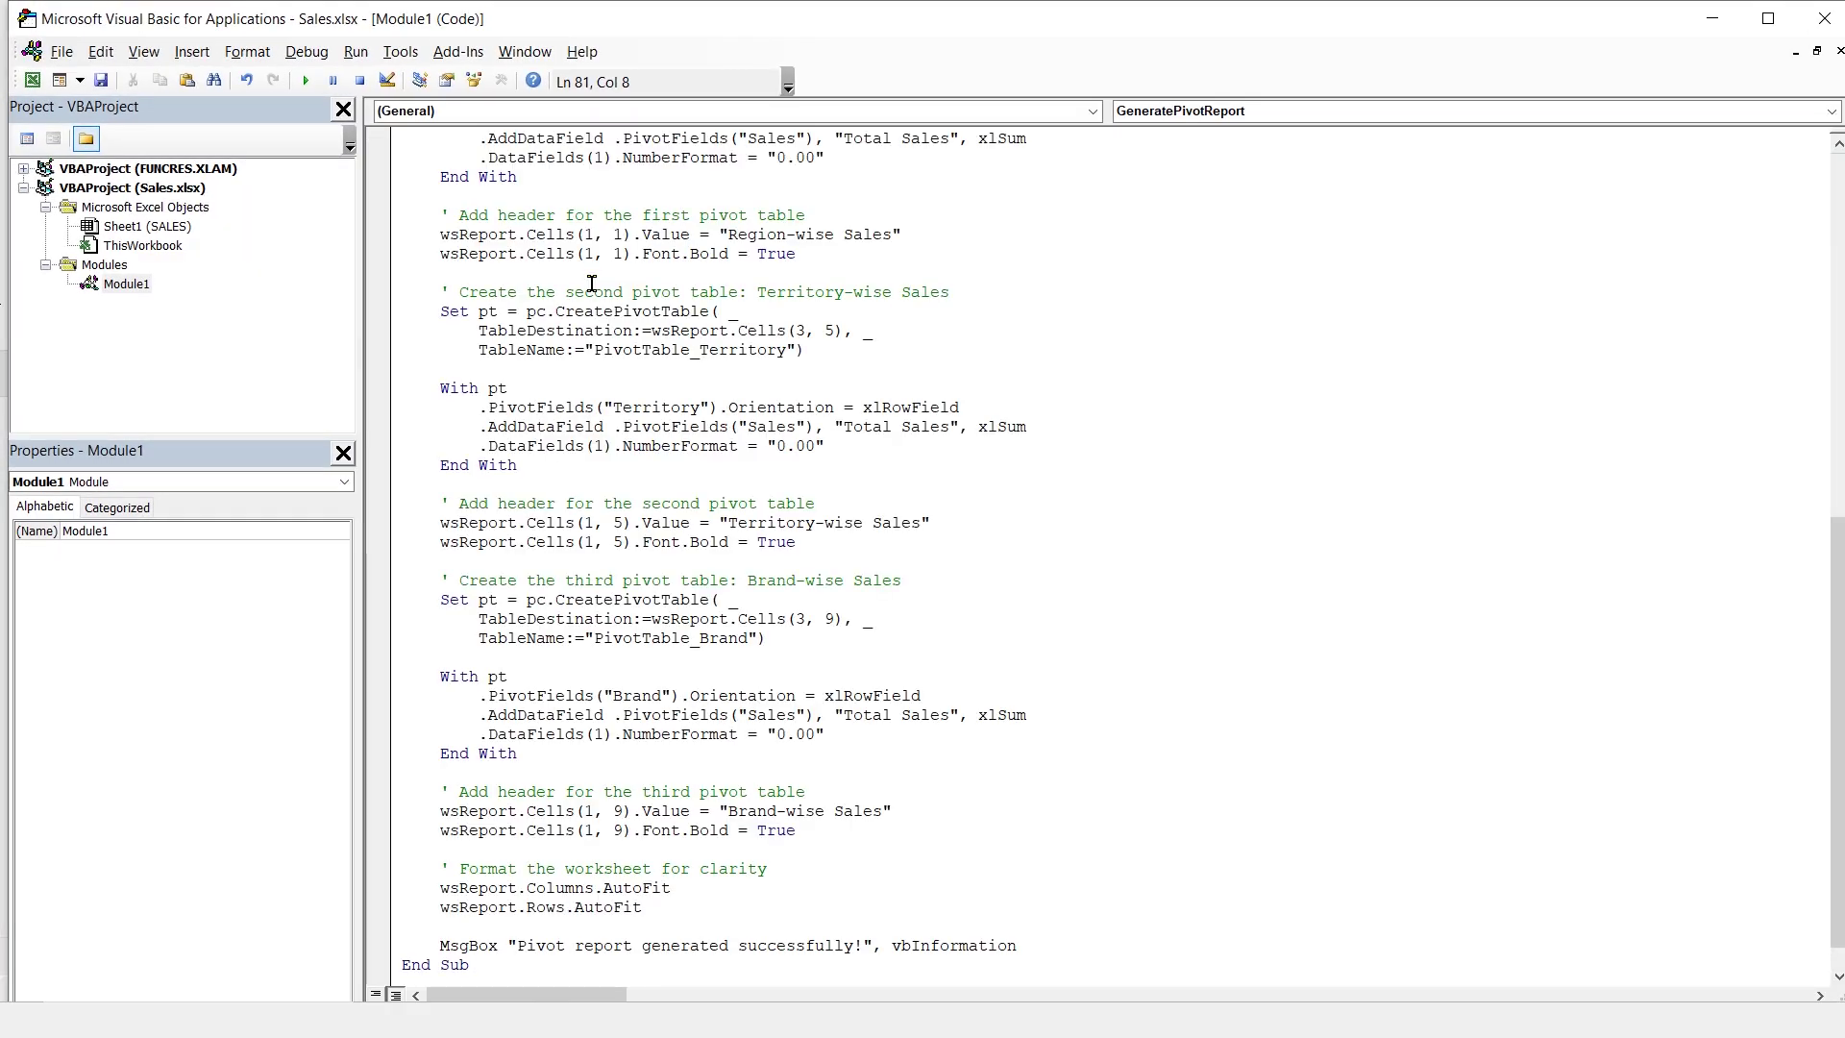
{"action": "scroll", "coordinate": [759, 308], "scroll_direction": "up", "scroll_amount": 15}
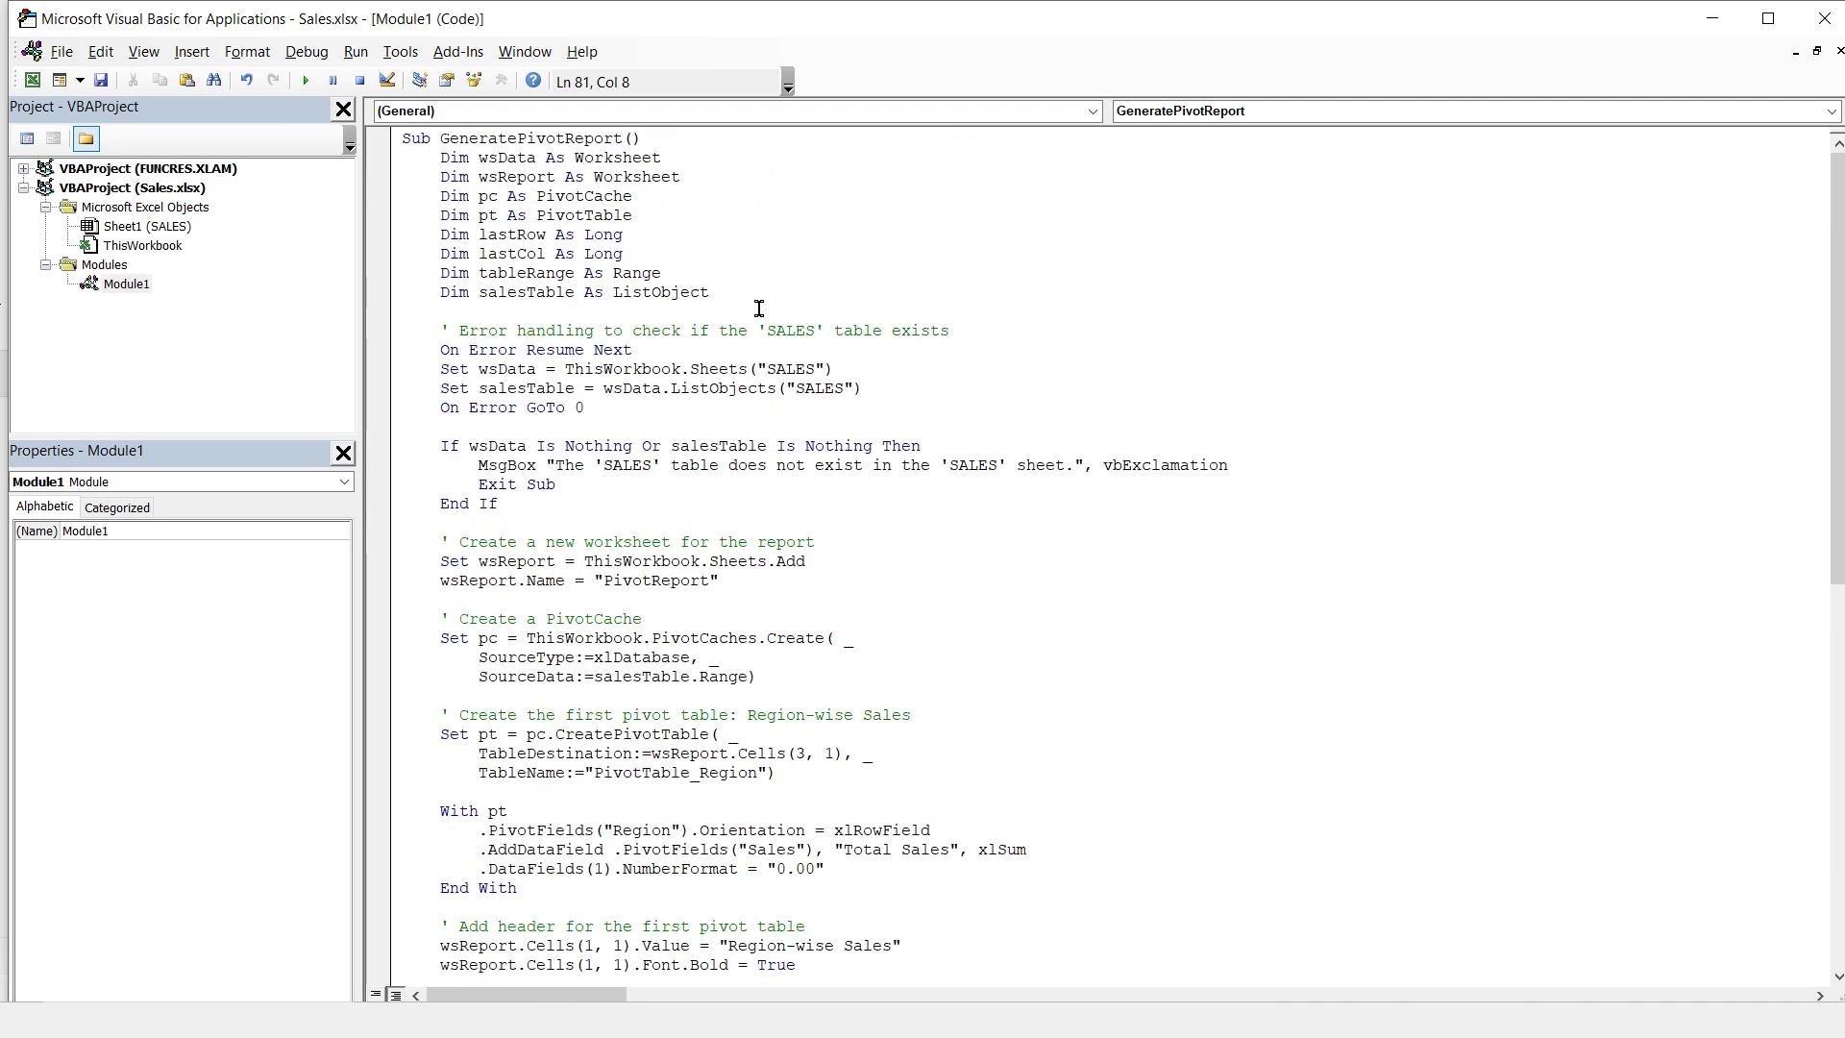
{"action": "left_click", "coordinate": [1825, 19]}
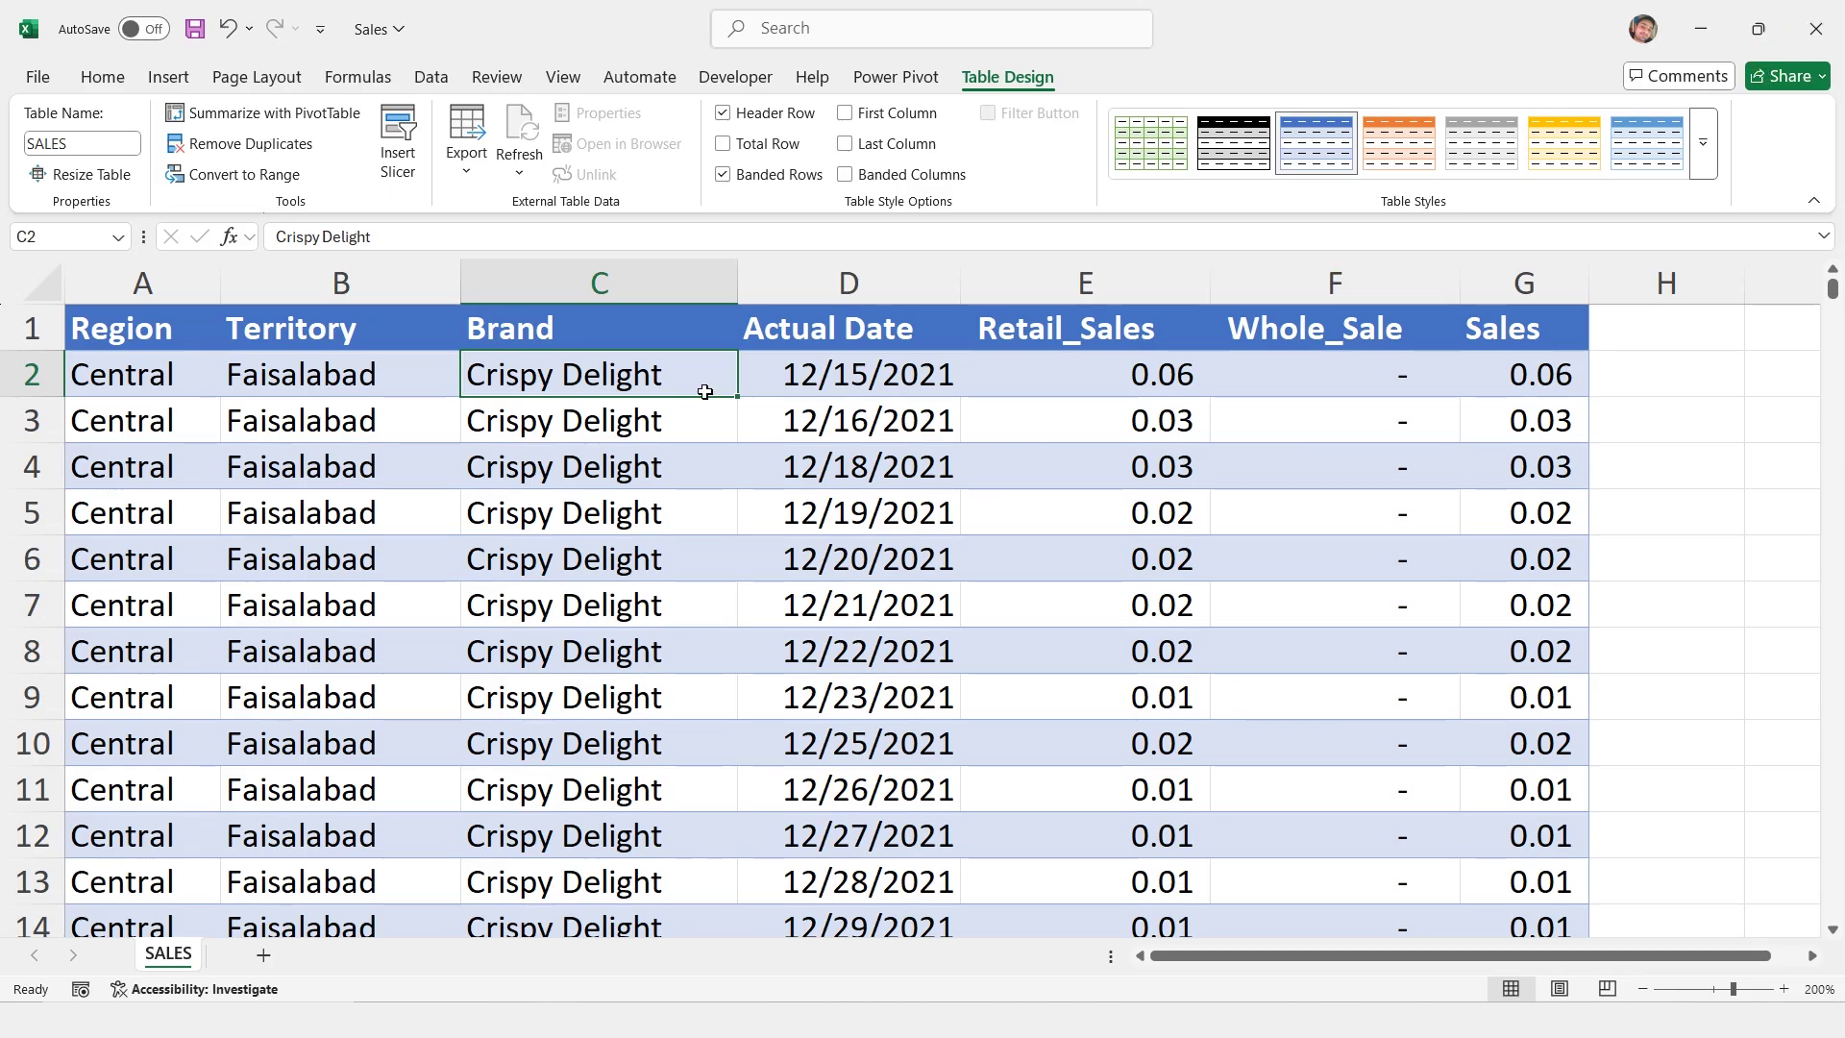
Step: Run the GeneratePivotReport macro from the Alt+F8 Macro dialog
{"action": "key", "text": "alt+F8"}
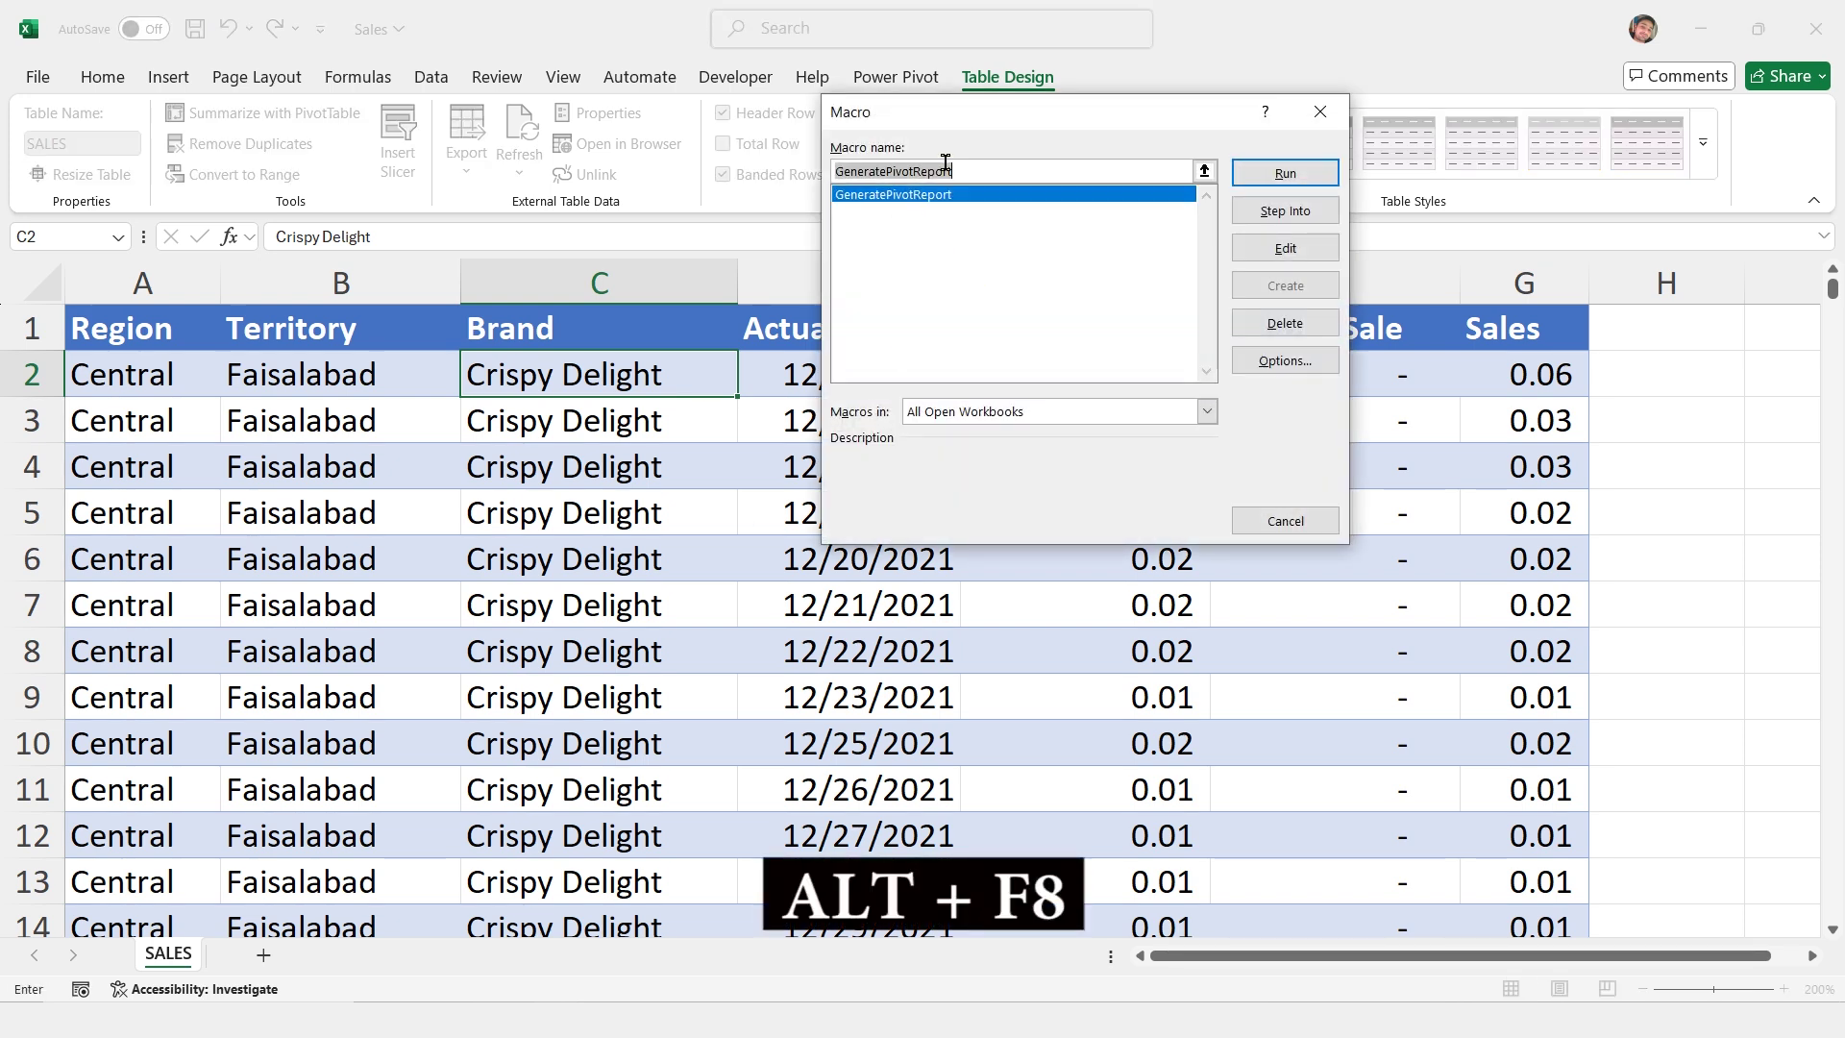
{"action": "left_click_drag", "start_coordinate": [990, 115], "coordinate": [855, 179]}
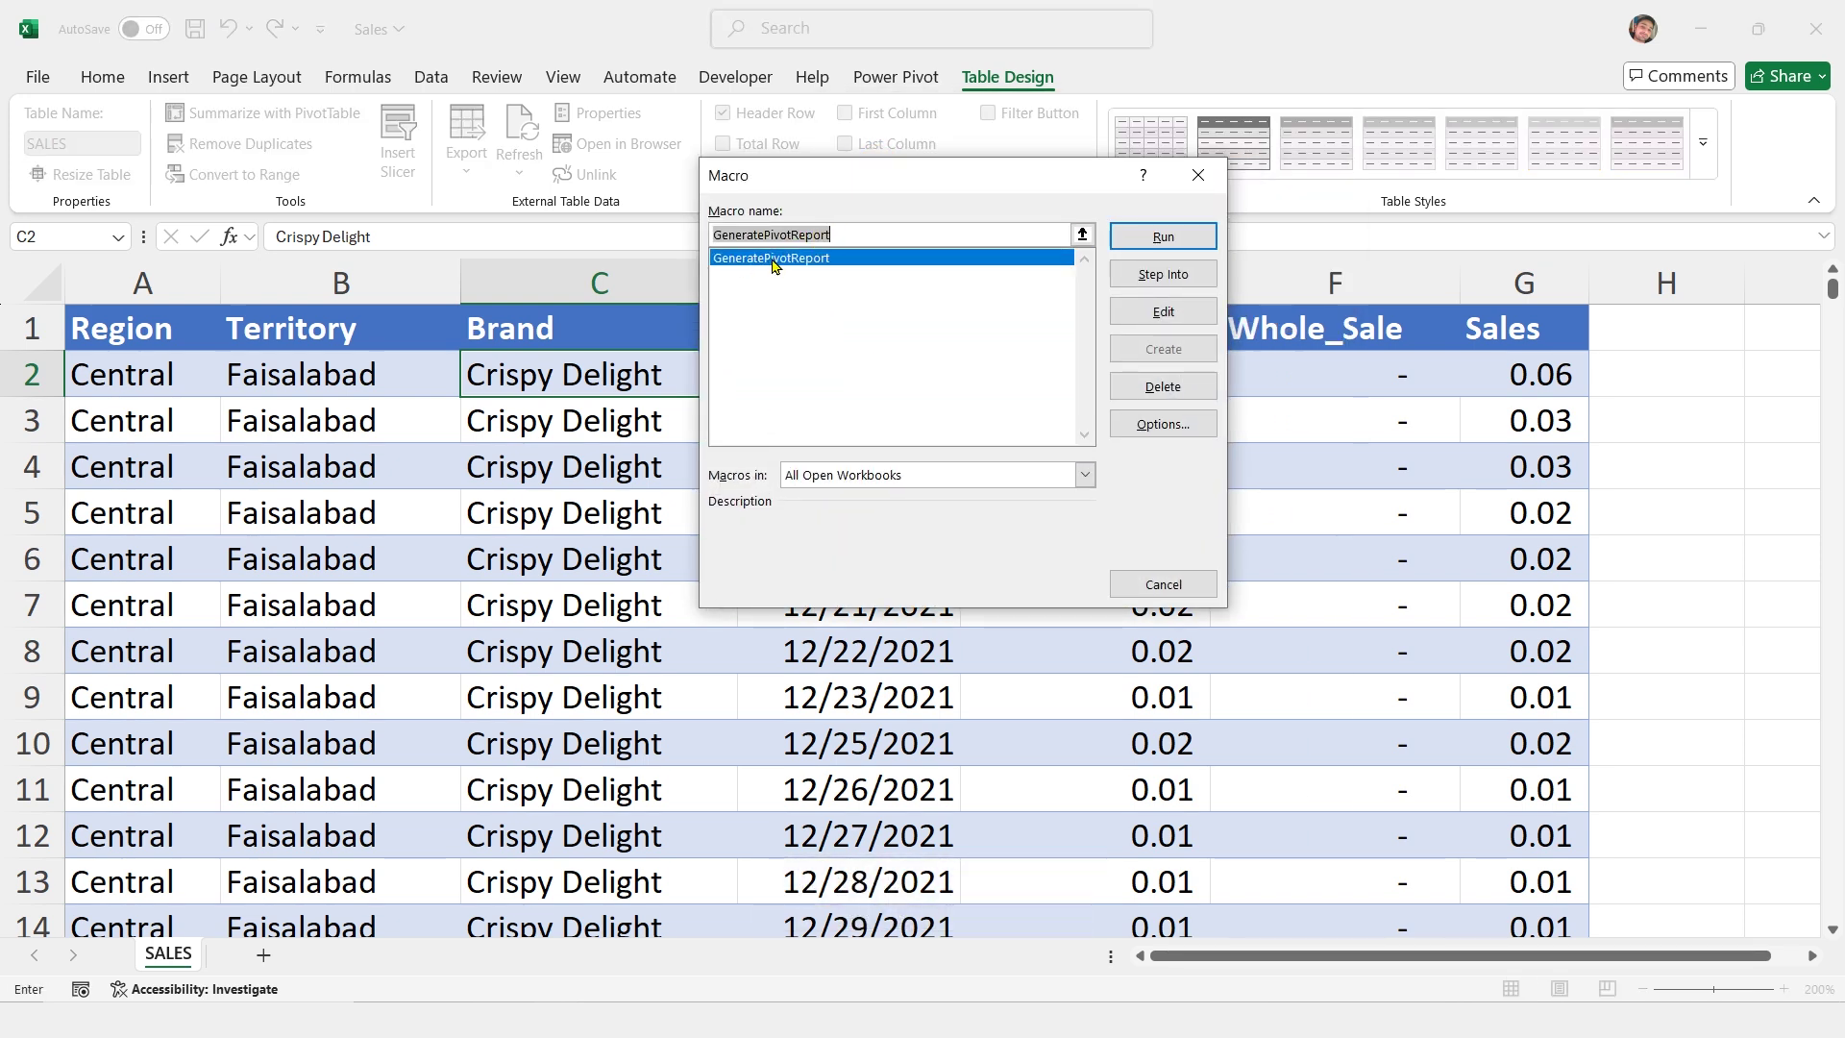
{"action": "left_click", "coordinate": [774, 261]}
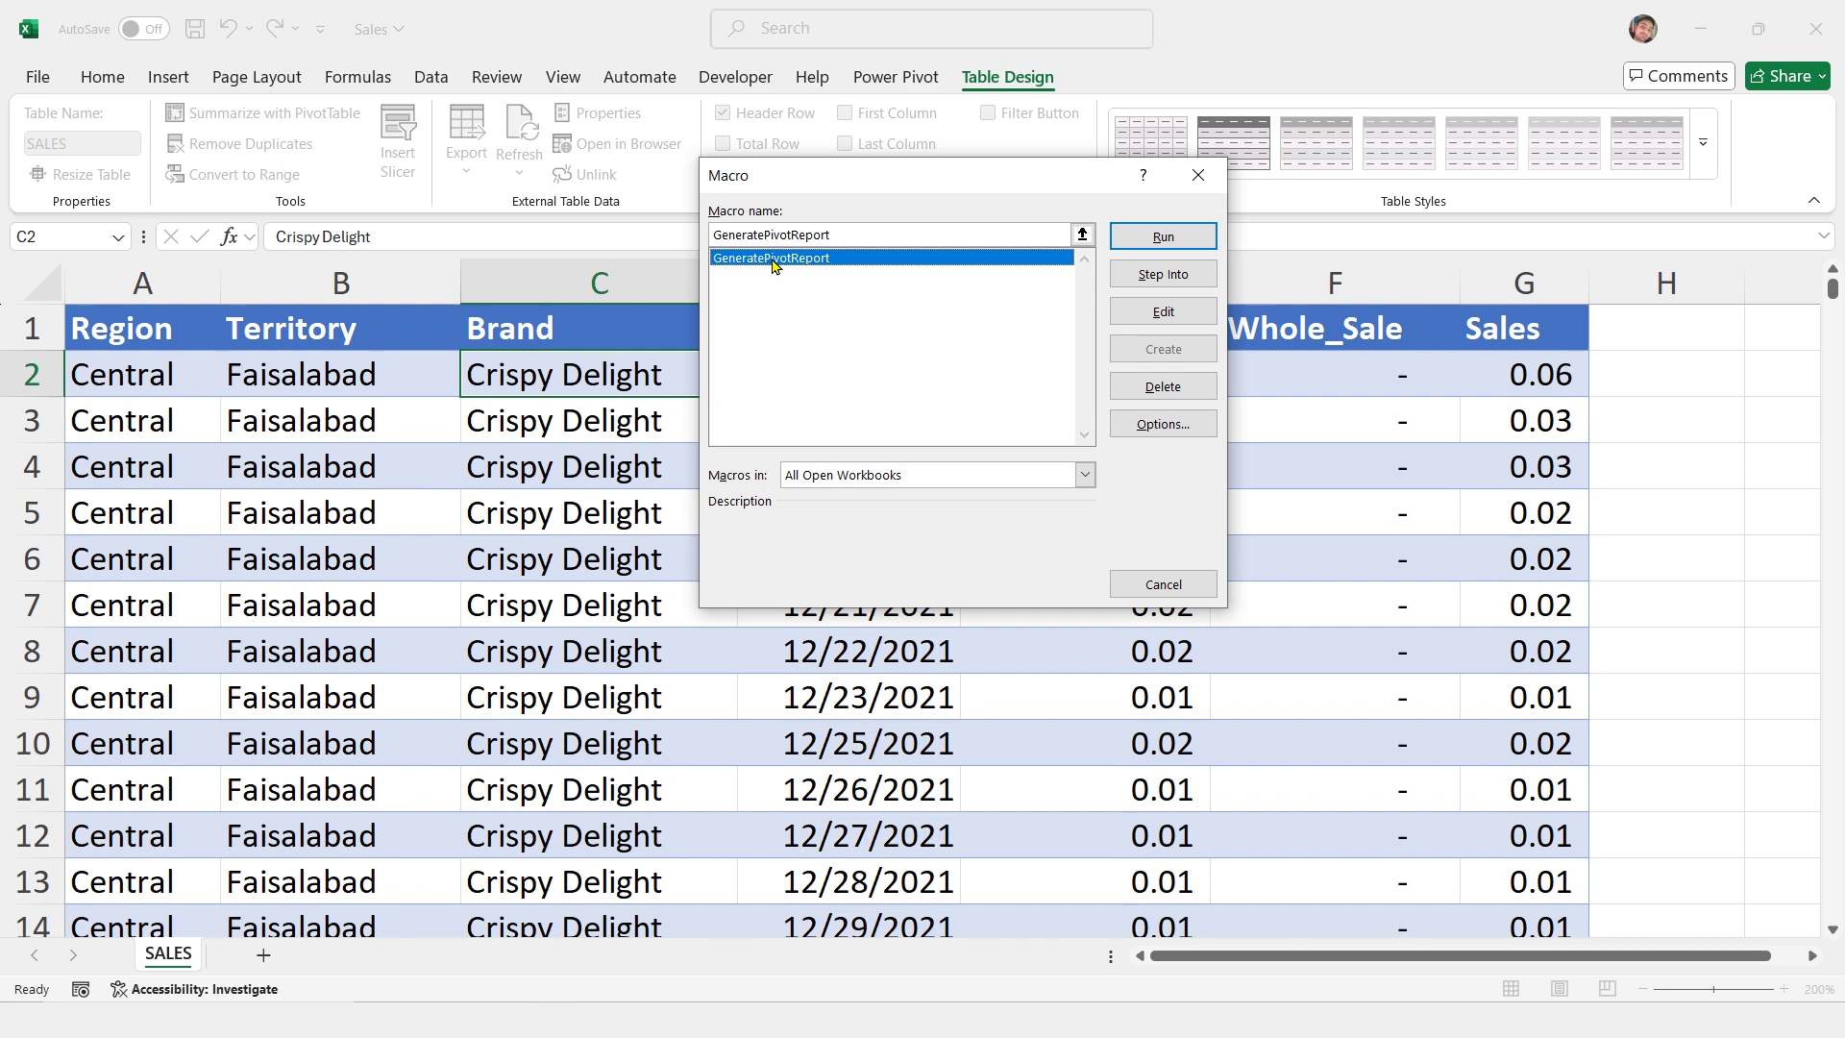
{"action": "left_click", "coordinate": [1161, 237]}
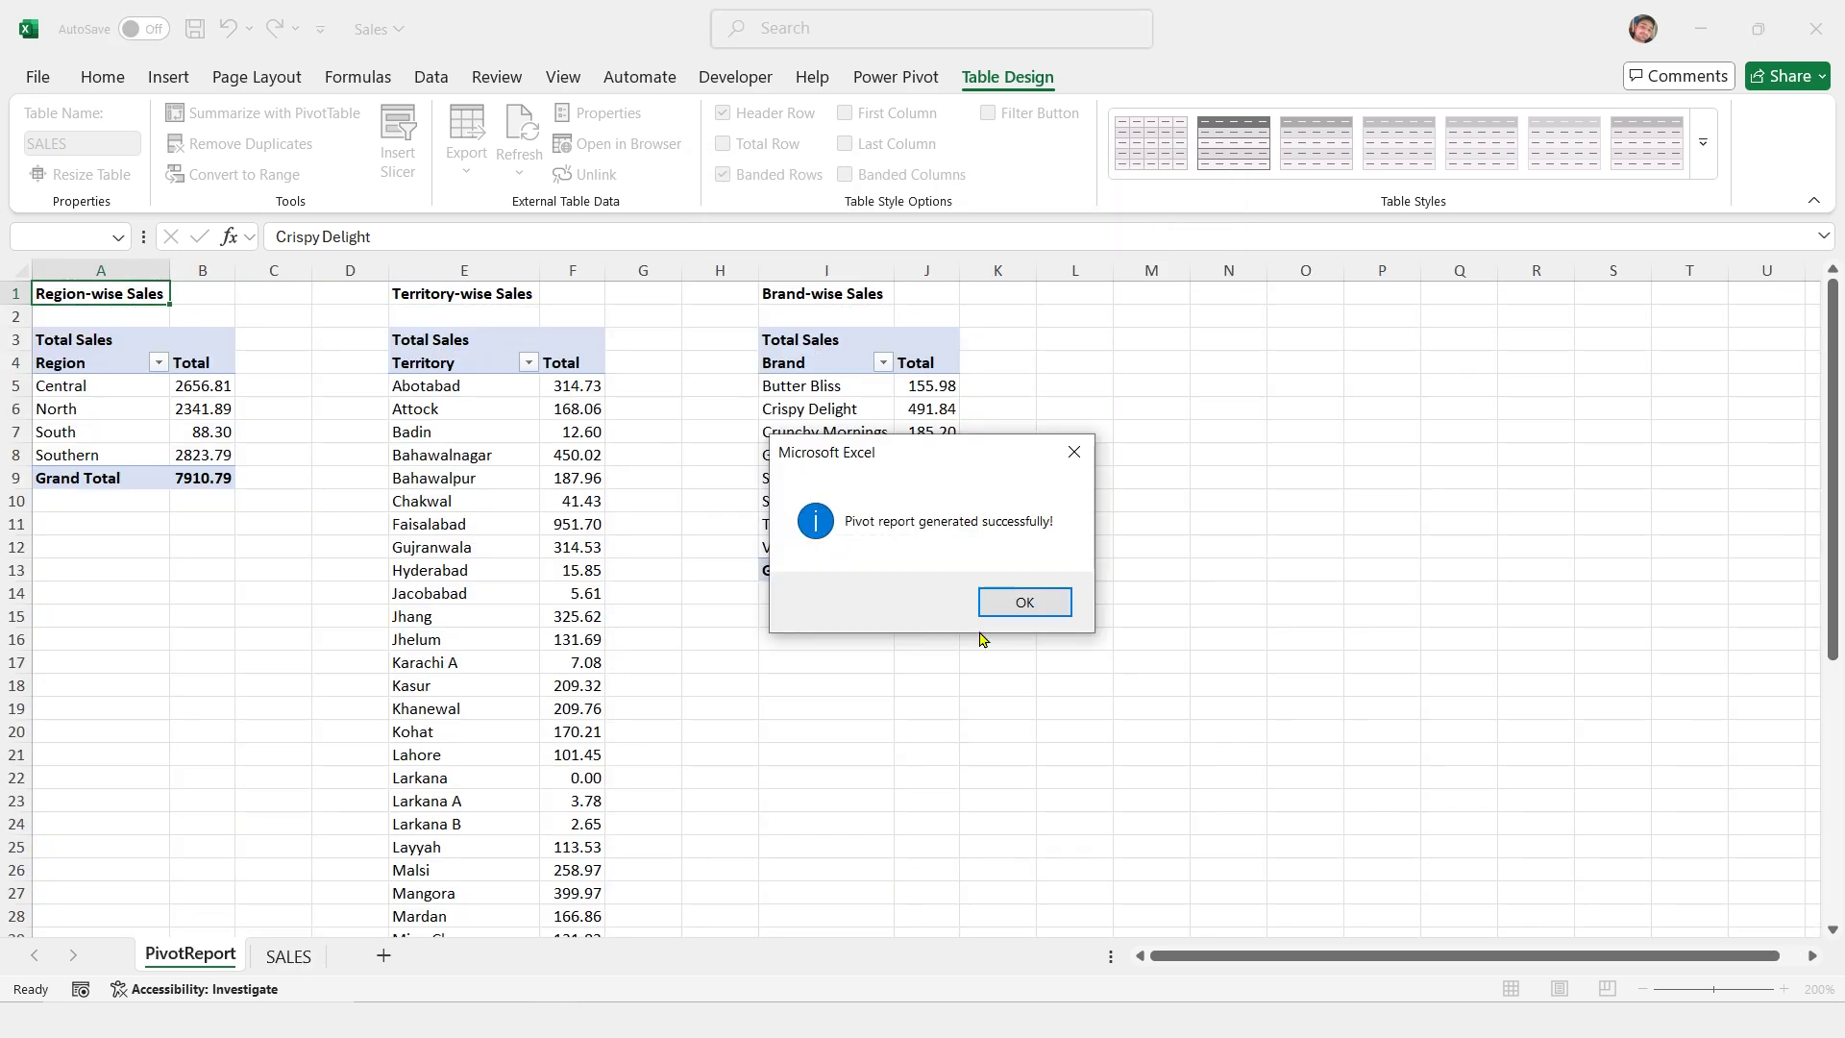
Step: Dismiss the success message and delete blank columns, moving Territory-wise to D–E and Brand-wise to G–H
{"action": "left_click", "coordinate": [1023, 604]}
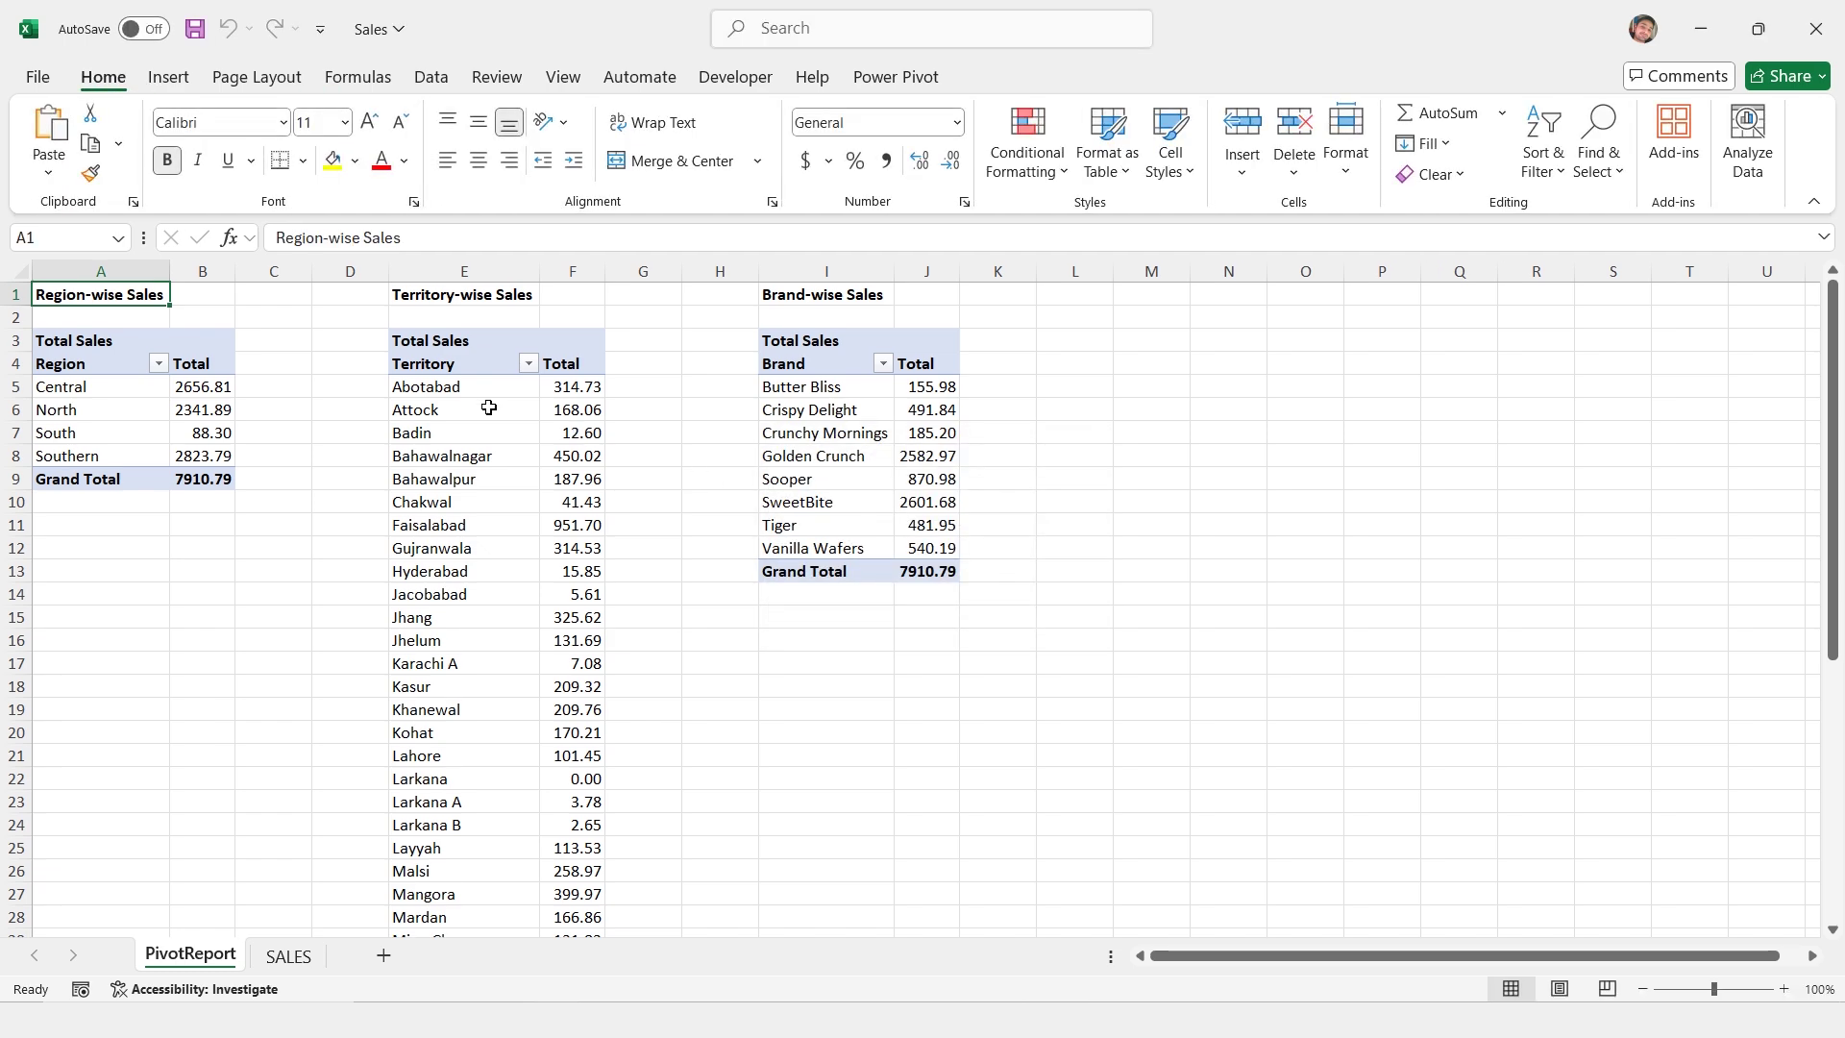
{"action": "double_click", "coordinate": [114, 73]}
{"action": "left_click", "coordinate": [1783, 989]}
{"action": "left_click", "coordinate": [1783, 989]}
{"action": "left_click", "coordinate": [1783, 989]}
{"action": "left_click", "coordinate": [1783, 988]}
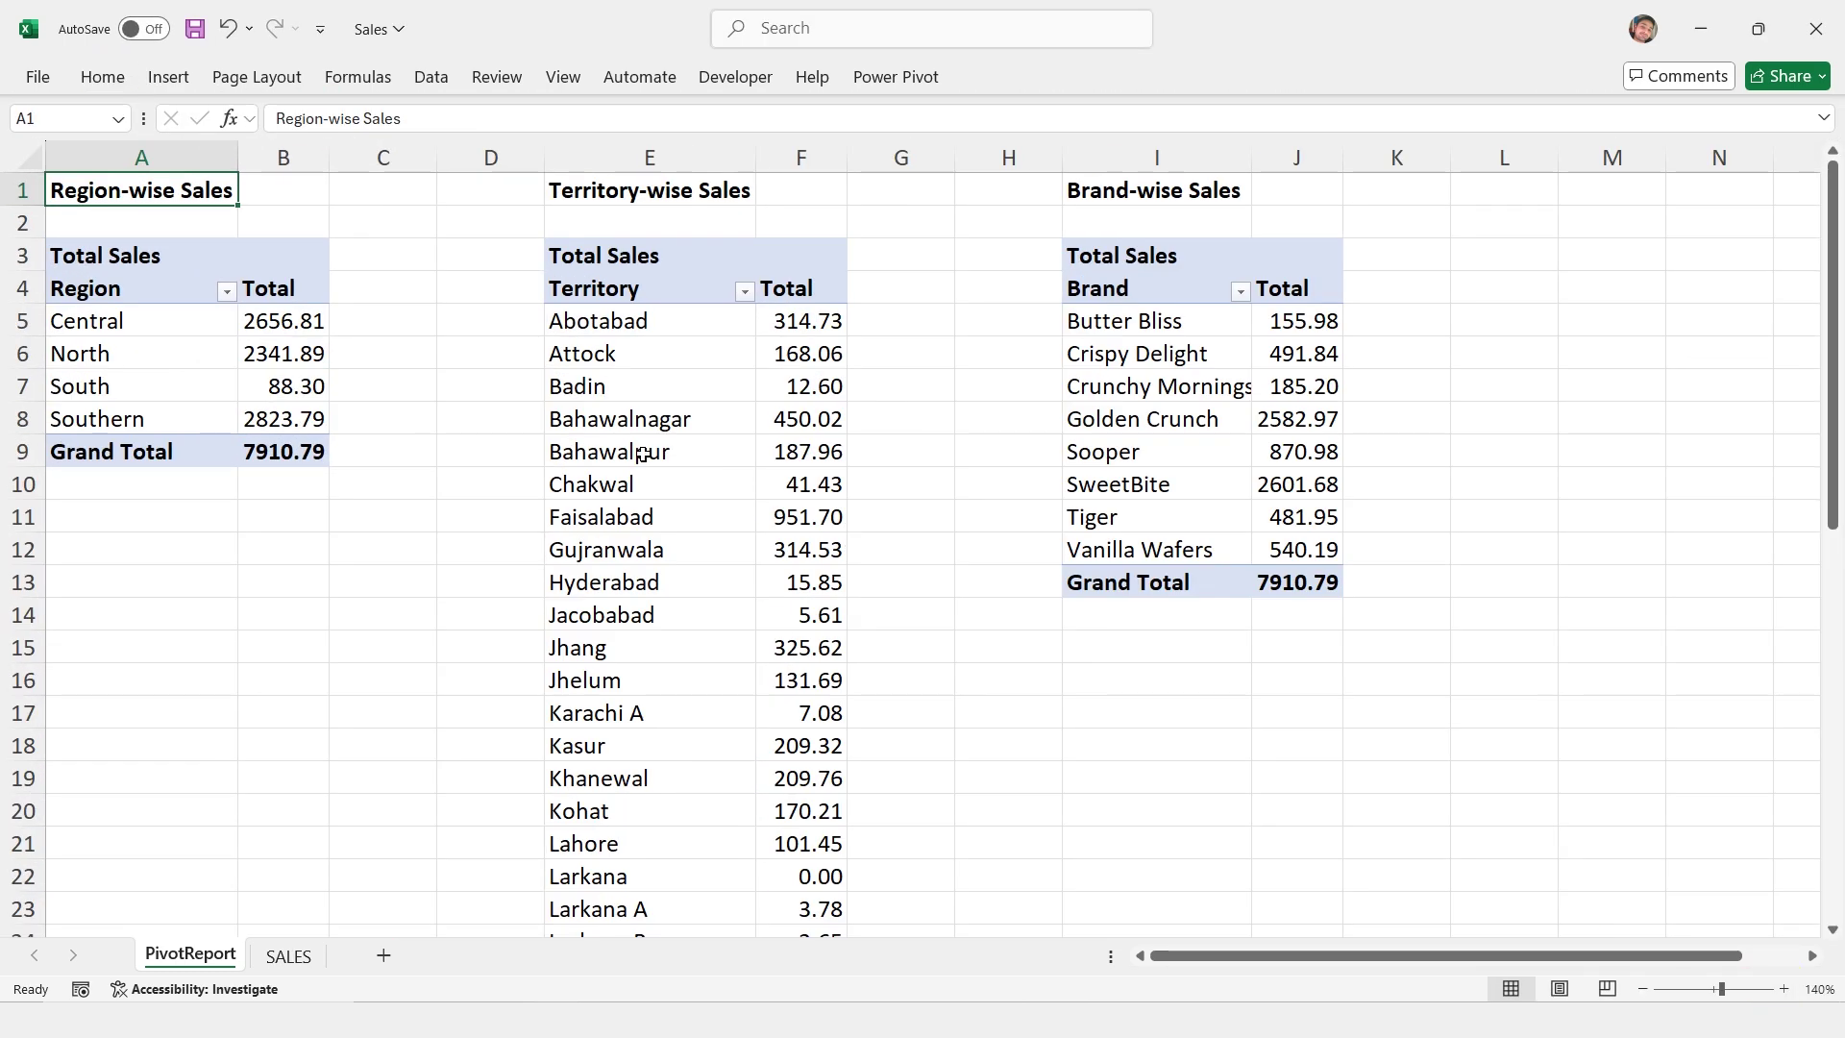
{"action": "left_click", "coordinate": [490, 158]}
{"action": "key", "text": "ctrl+minus"}
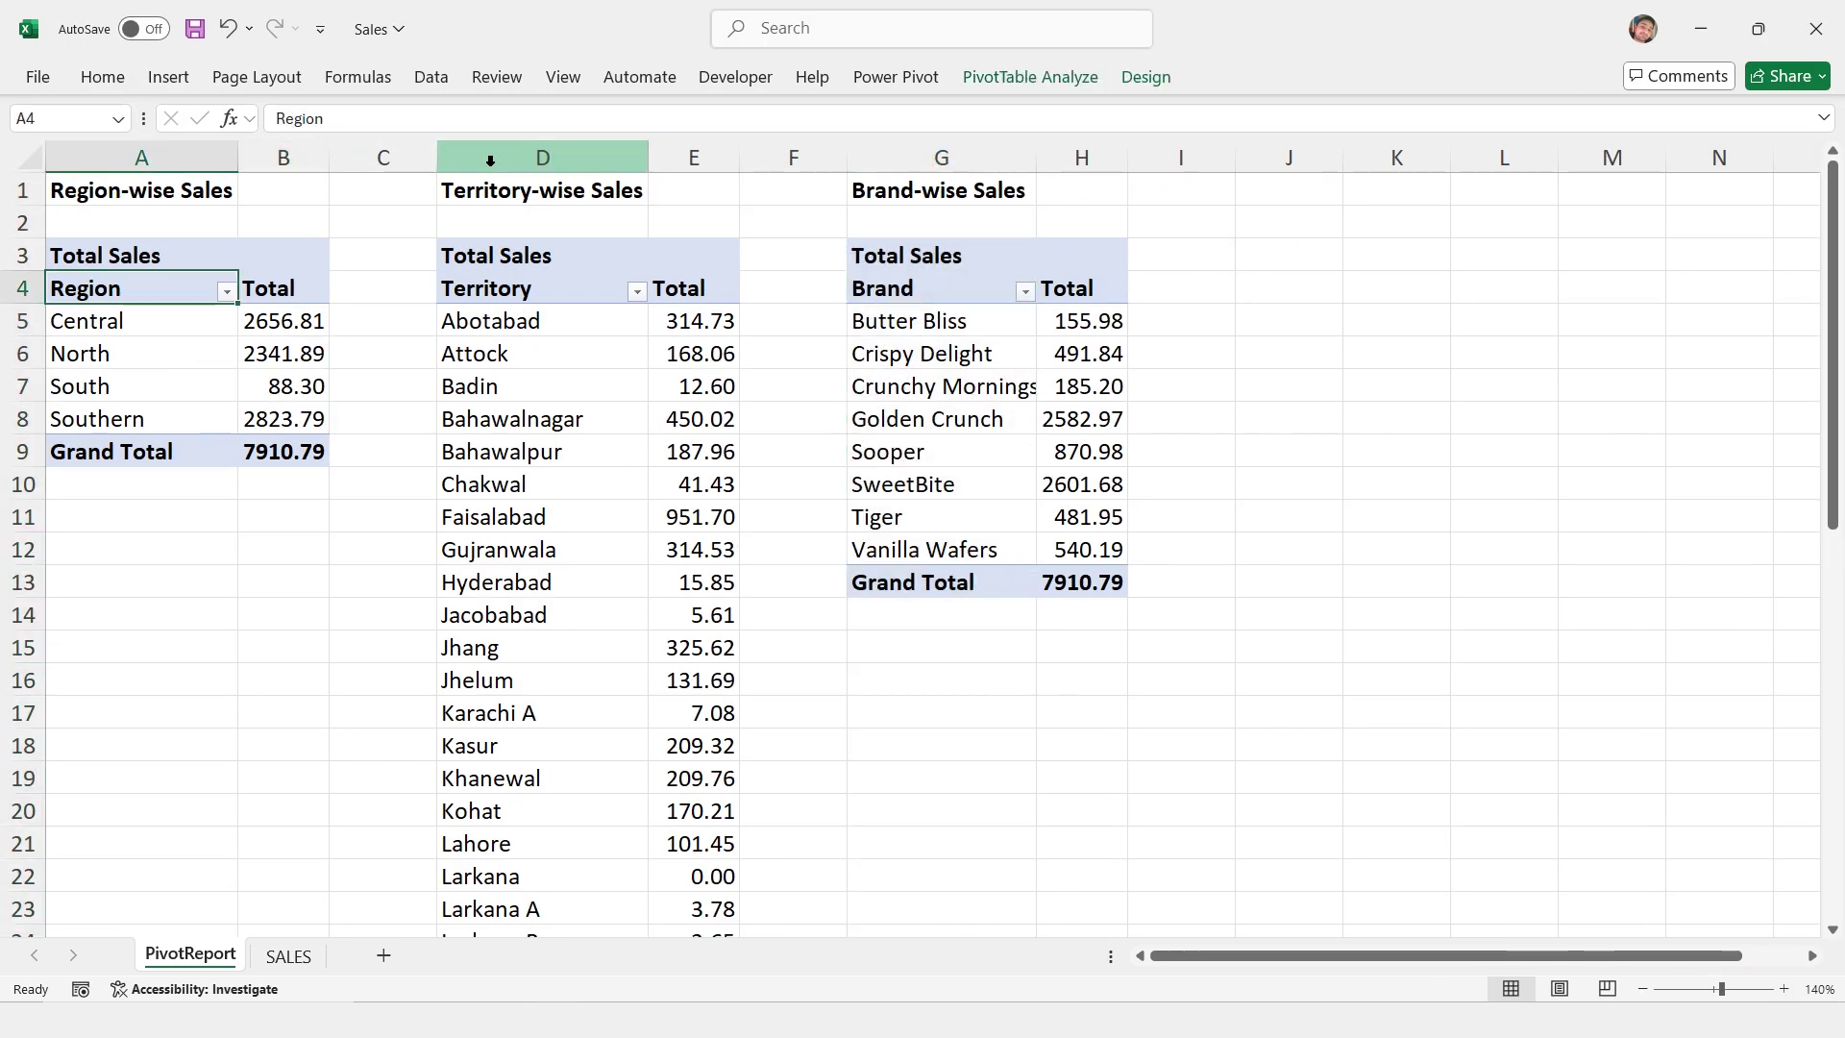